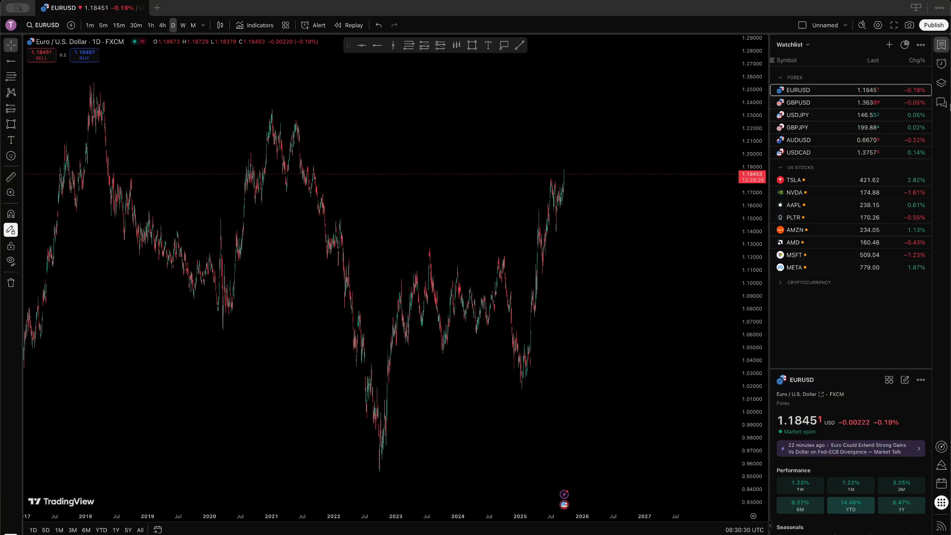
# Step: Collapse the US STOCKS watchlist group and show the broker list (Paper Trading, moomoo, Phillip Nova)
pyautogui.click(782, 169)
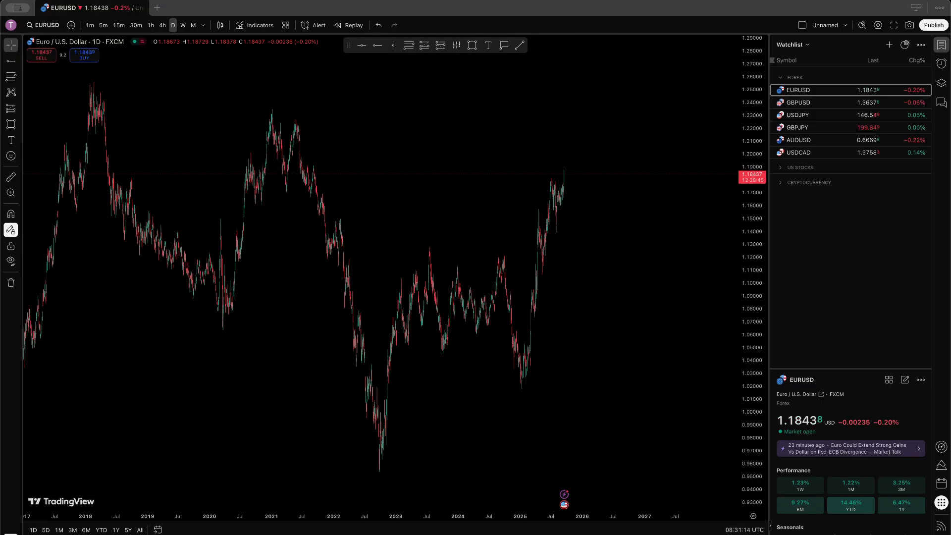
pyautogui.click(745, 534)
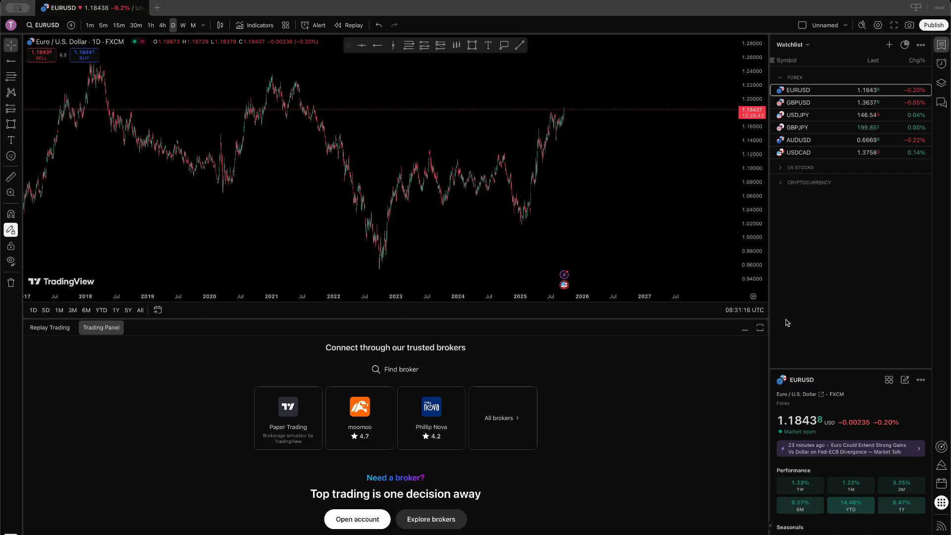
# Step: Minimize the panel, try buying EURUSD, and choose the Paper Trading broker card
pyautogui.click(745, 328)
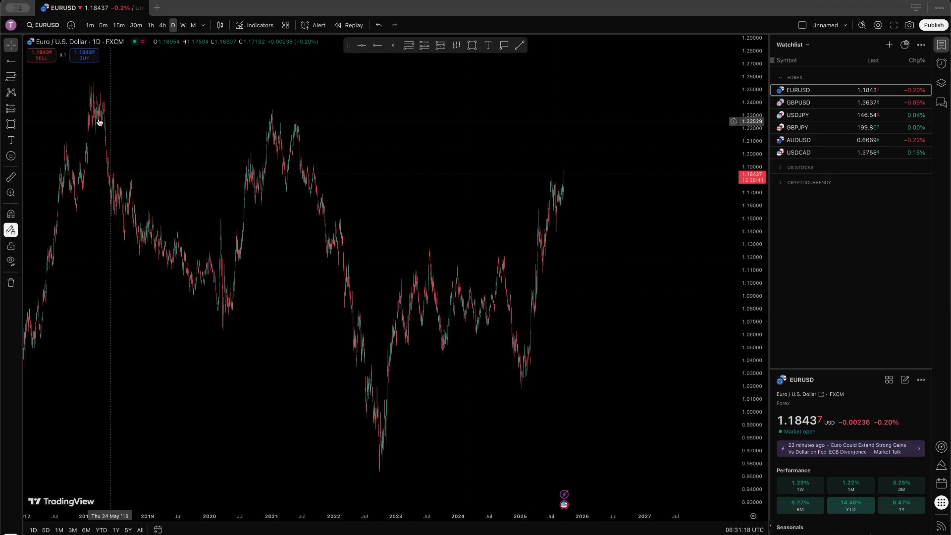
pyautogui.click(84, 59)
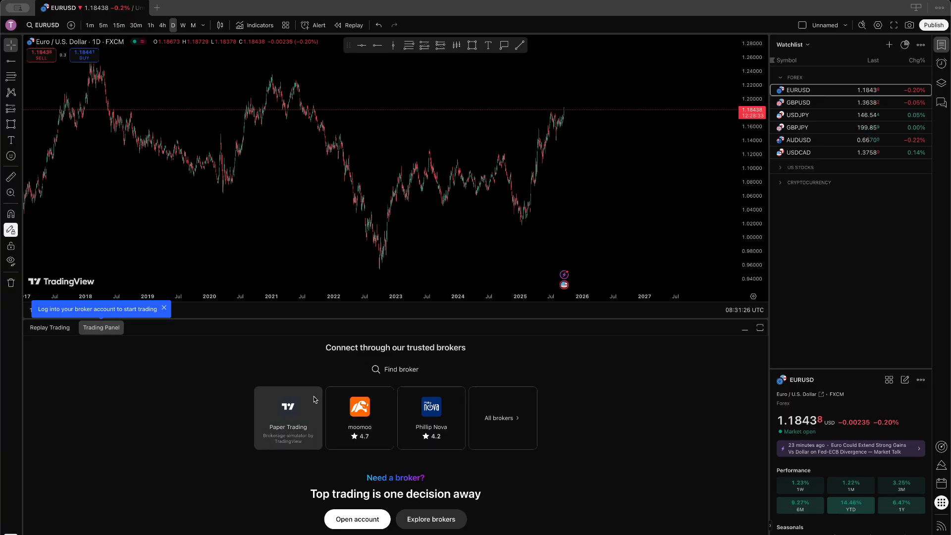
pyautogui.click(291, 420)
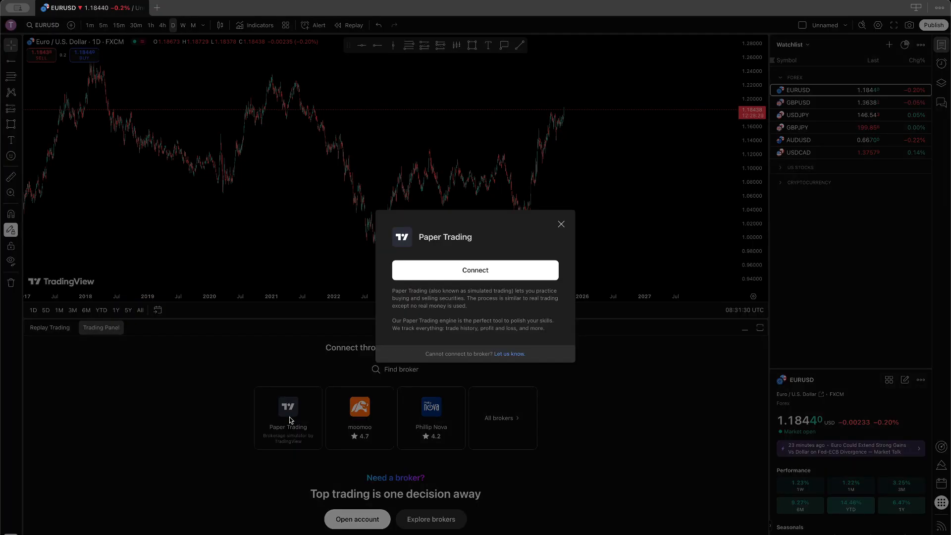
# Step: Connect Paper Trading to get a 100,000 USD account and a EURUSD limit buy ticket
pyautogui.click(476, 274)
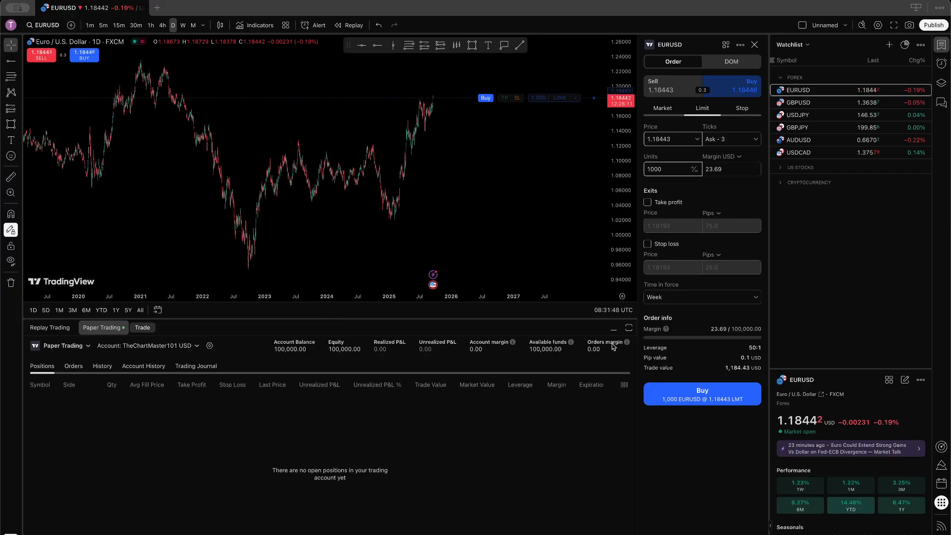
# Step: Shorten the trading panel, zoom the chart, and leave EURUSD as a 1,000-unit buy limit at 1.18444
pyautogui.moveTo(553, 320); pyautogui.dragTo(556, 465)
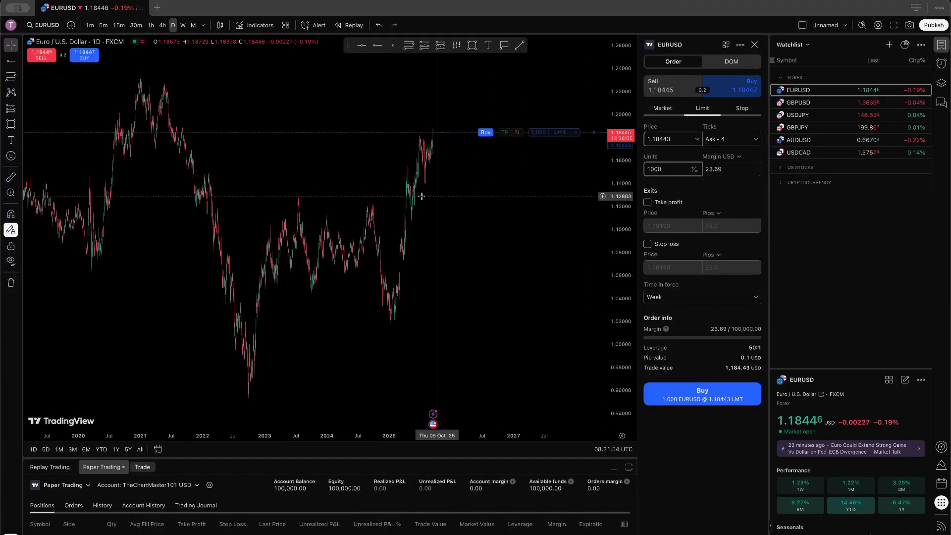
pyautogui.scroll(3, 419, 194)
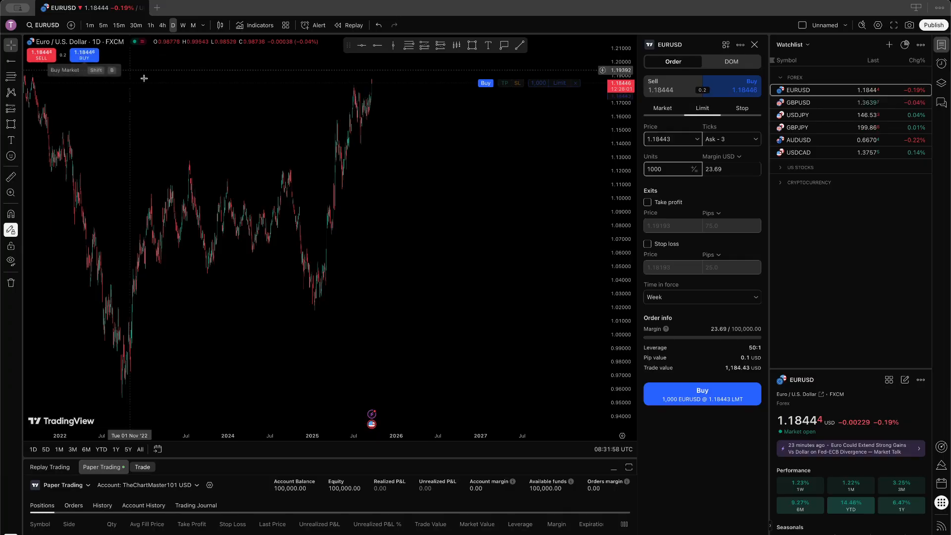
pyautogui.click(48, 57)
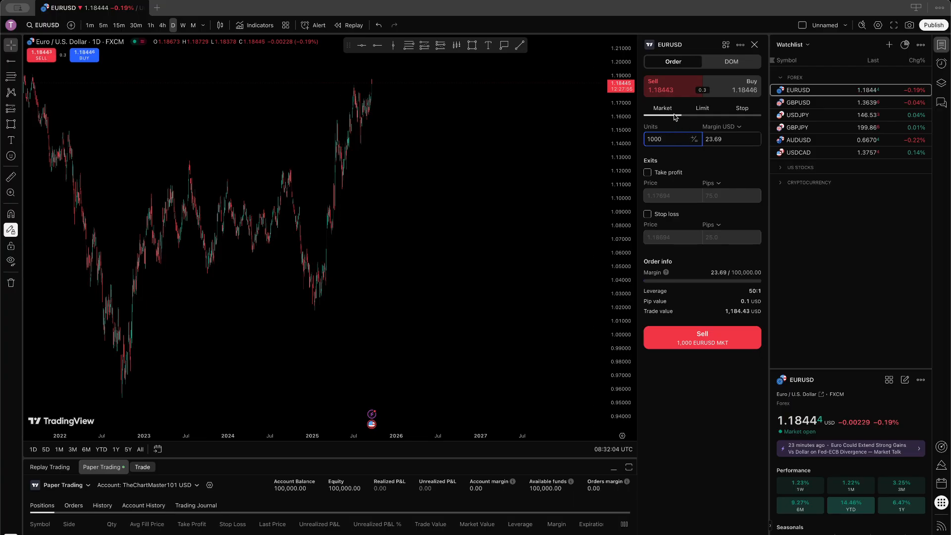
pyautogui.click(728, 92)
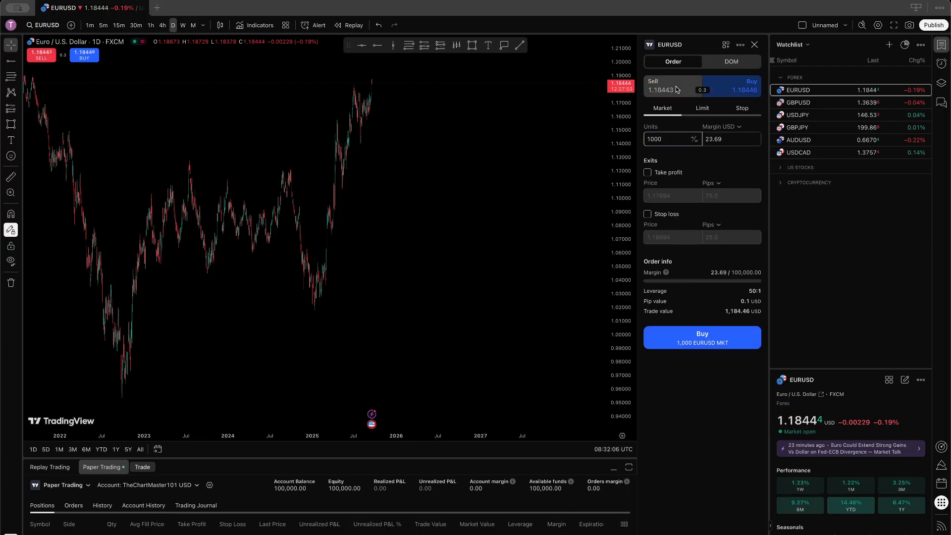
pyautogui.click(677, 90)
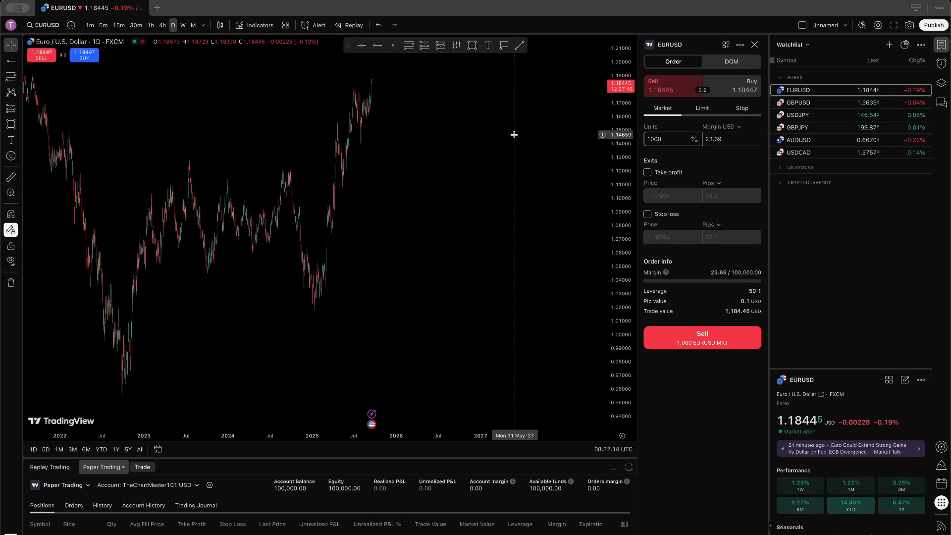
pyautogui.click(667, 139)
pyautogui.click(703, 108)
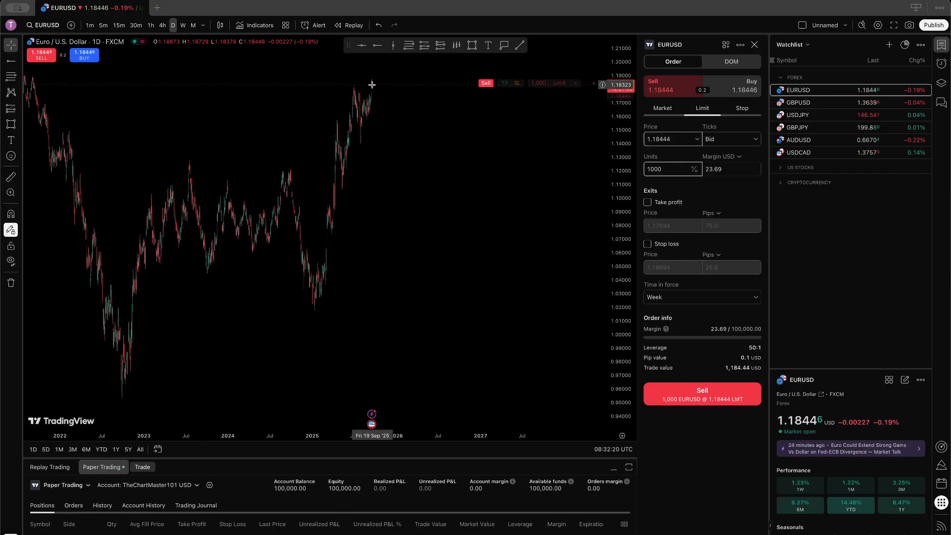
pyautogui.moveTo(346, 112); pyautogui.dragTo(365, 102)
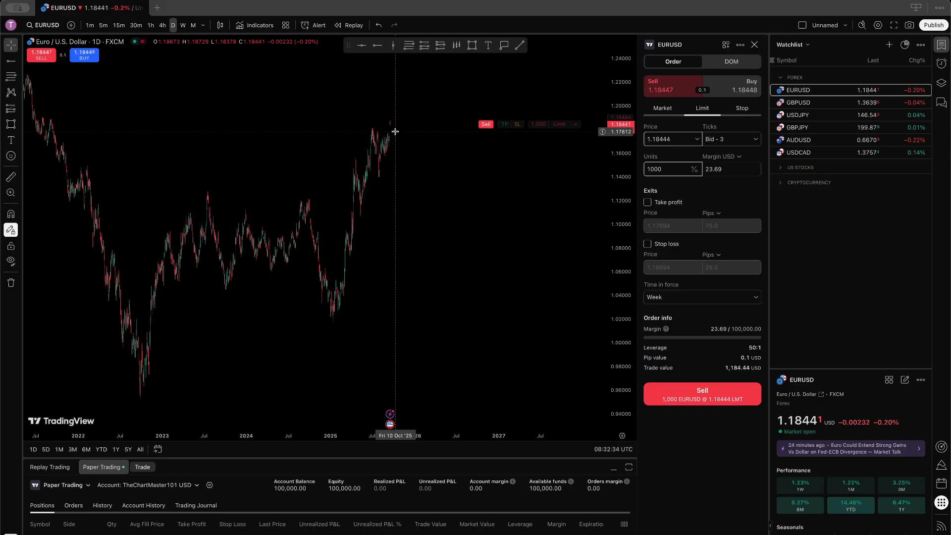
pyautogui.click(742, 108)
pyautogui.click(702, 108)
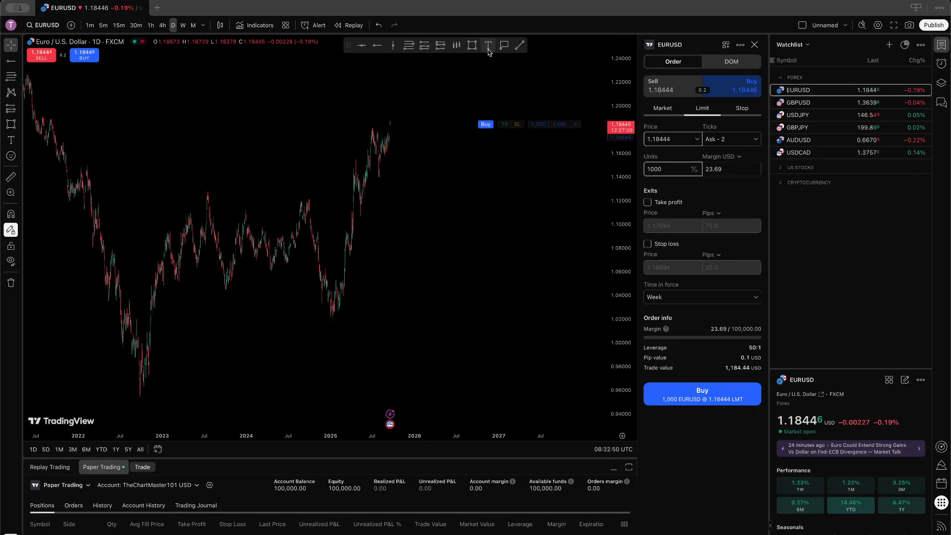
# Step: Draw a thin rectangle zone near 1.12 with a white border and a new fill colour
pyautogui.click(472, 45)
pyautogui.moveTo(296, 203); pyautogui.dragTo(499, 199)
pyautogui.click(403, 70)
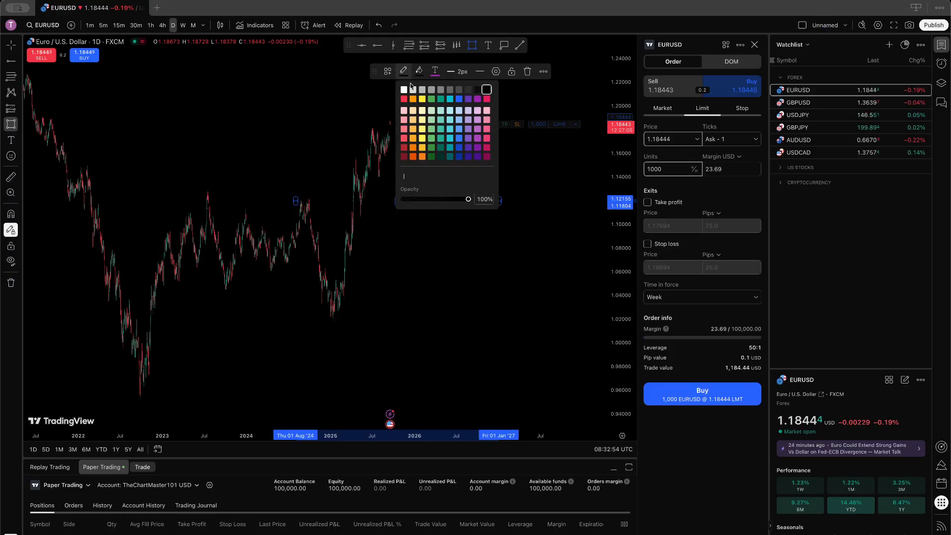
pyautogui.click(402, 88)
pyautogui.click(420, 69)
pyautogui.click(427, 177)
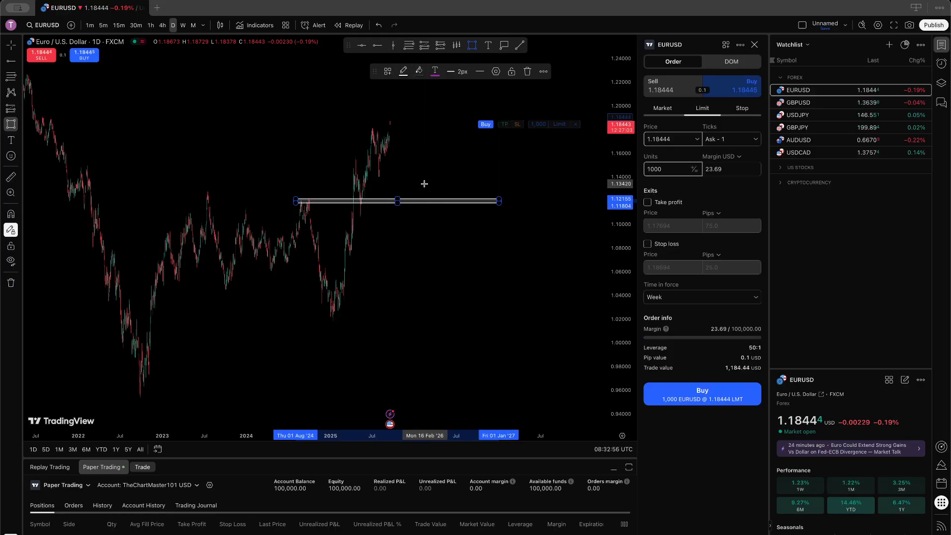
# Step: Draw a trend line from the recent high down to the zone
pyautogui.click(519, 46)
pyautogui.click(394, 125)
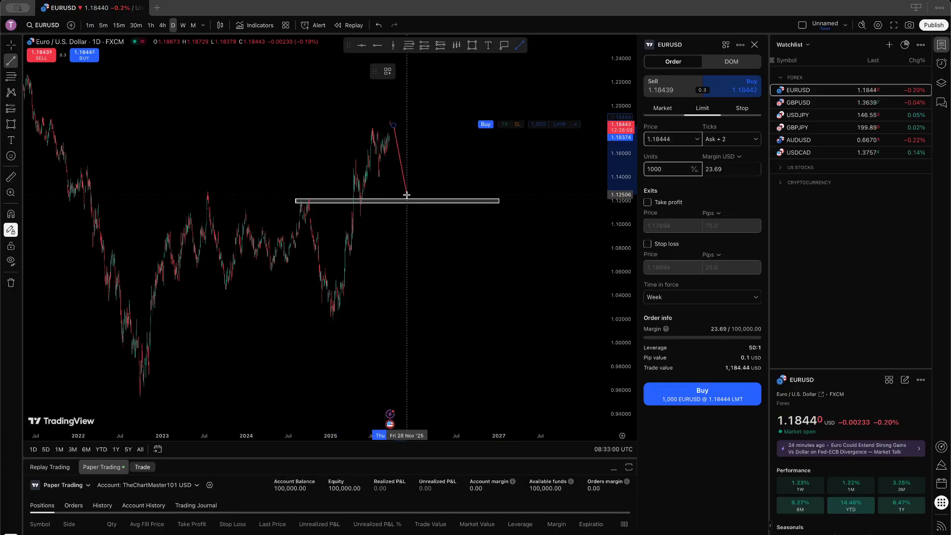
pyautogui.click(412, 197)
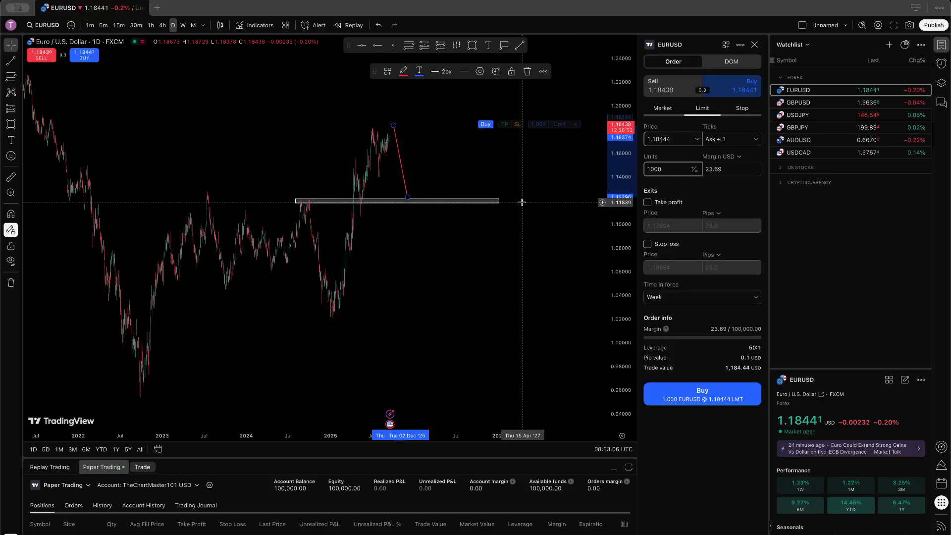
# Step: Set the buy limit price to 1.12296 and, after trial entries, leave units at 1000
pyautogui.click(679, 142)
pyautogui.write('1')
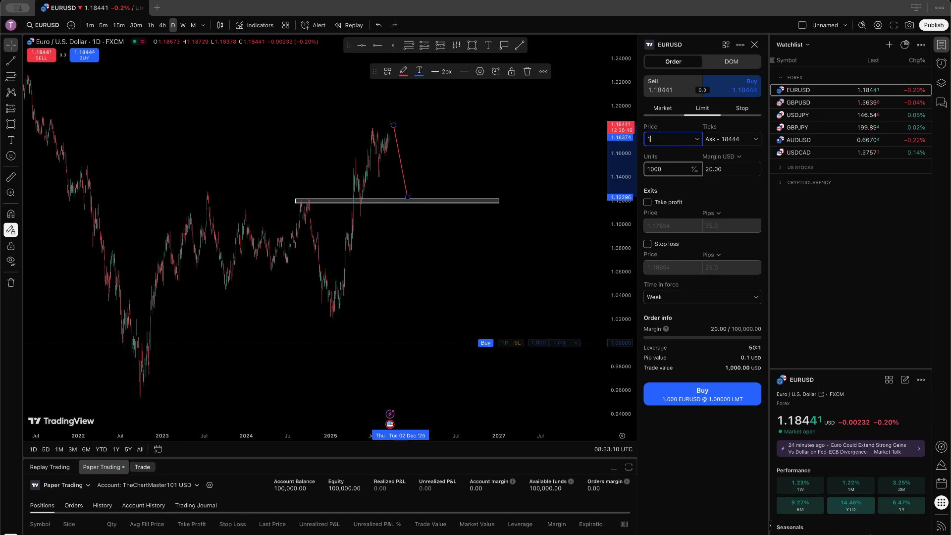
pyautogui.write('.122')
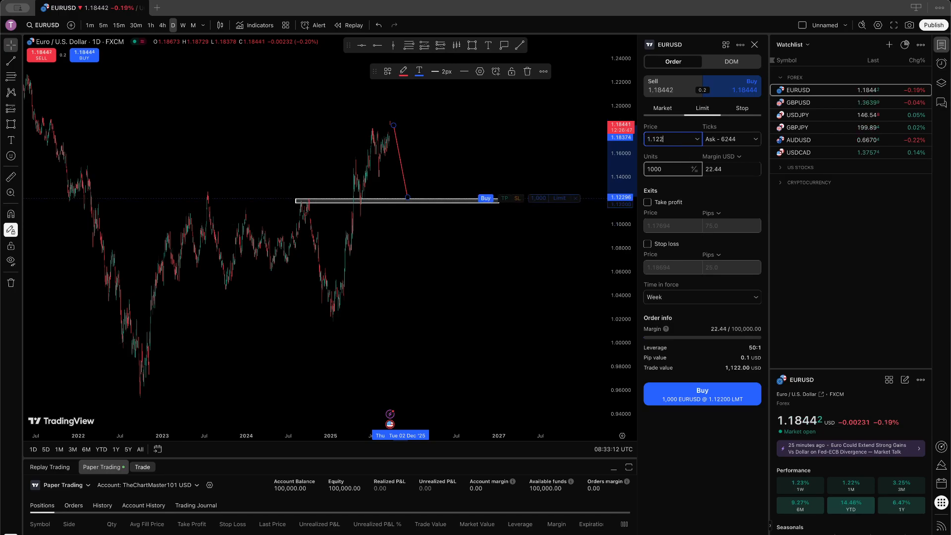
pyautogui.write('96')
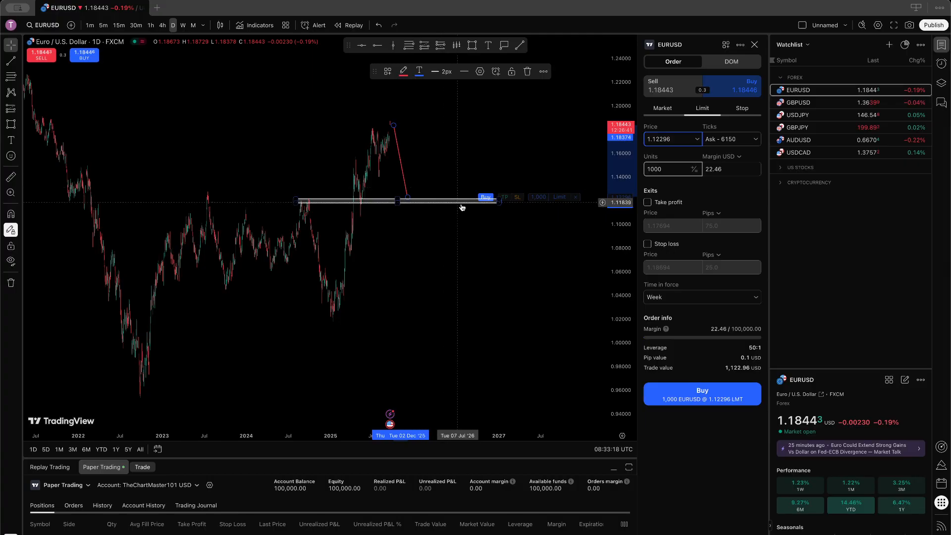
pyautogui.click(672, 167)
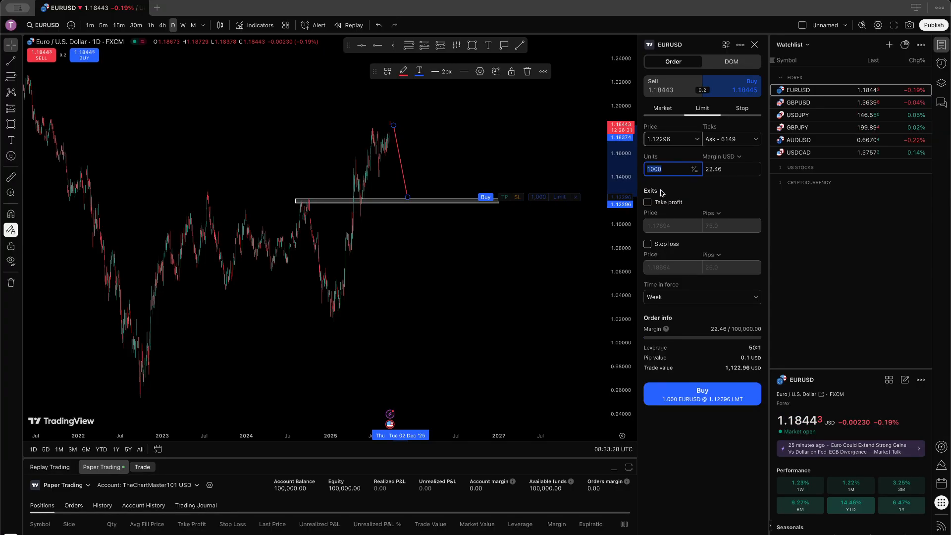
pyautogui.write('0.0')
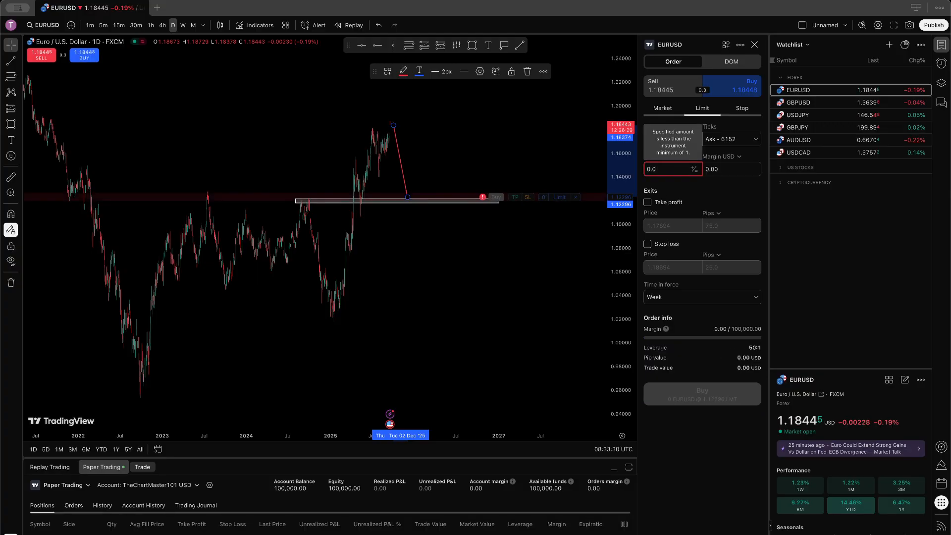
pyautogui.press('BackSpace')
pyautogui.write('1')
pyautogui.press('BackSpace')
pyautogui.write('10')
pyautogui.press('BackSpace')
pyautogui.press('BackSpace')
pyautogui.click(664, 168)
pyautogui.write('100000')
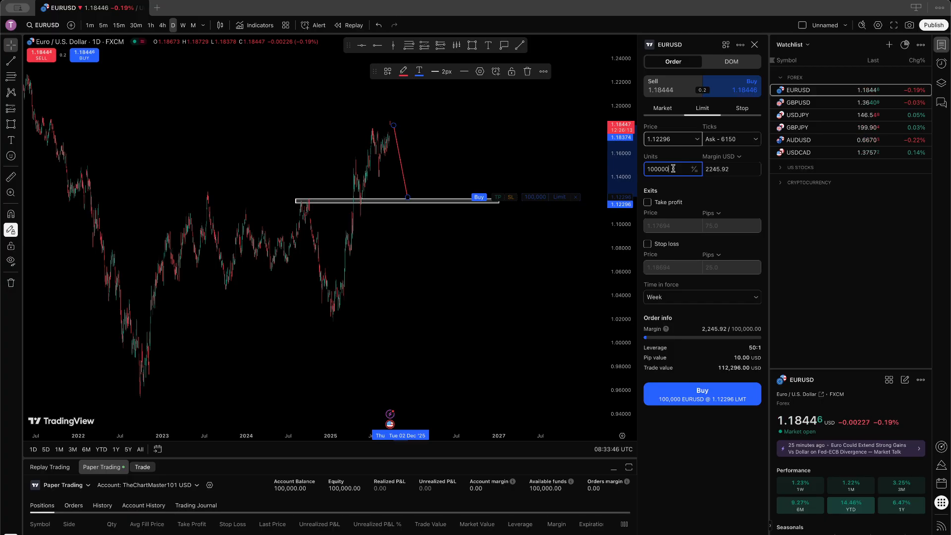
pyautogui.press('BackSpace')
pyautogui.press('BackSpace')
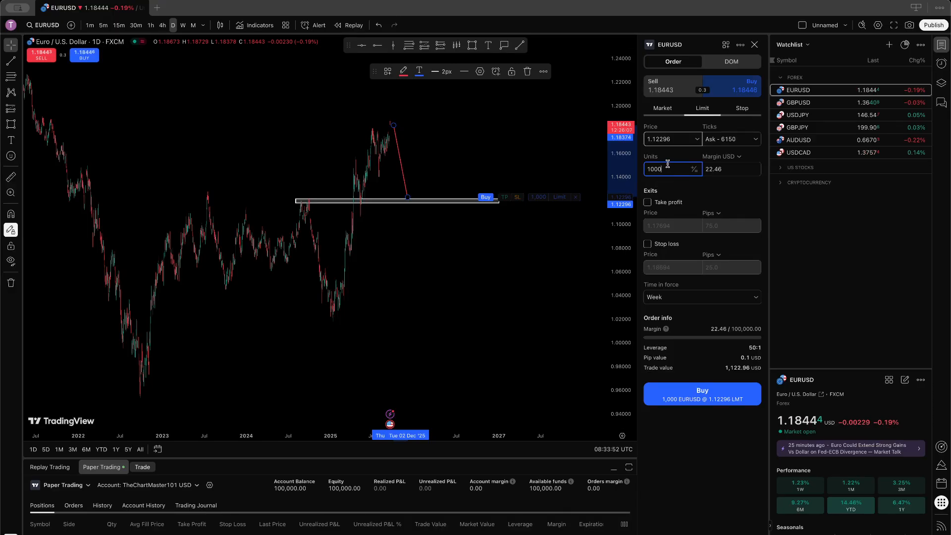
# Step: Add take profit 1.18374 and stop loss 1.01439, then submit the 1,000-unit buy limit
pyautogui.click(647, 202)
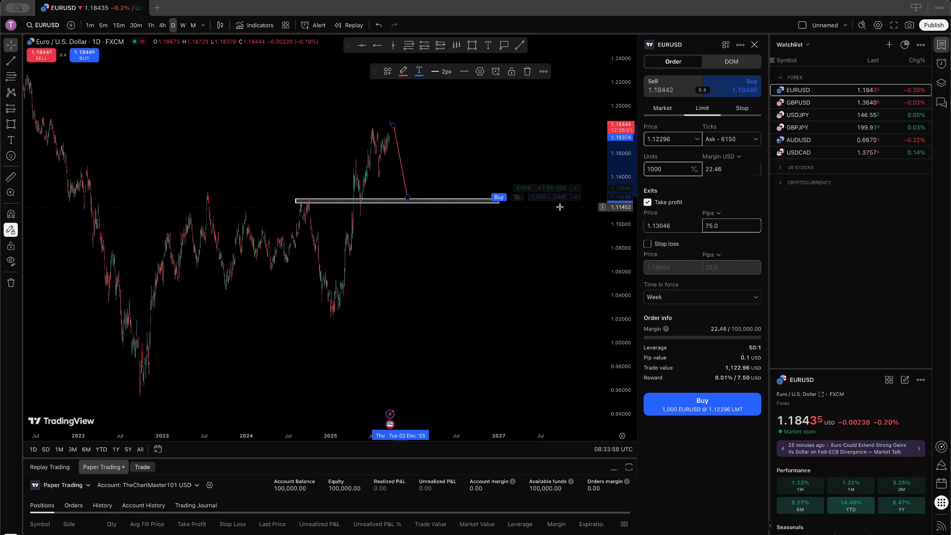
pyautogui.moveTo(542, 190); pyautogui.dragTo(532, 129)
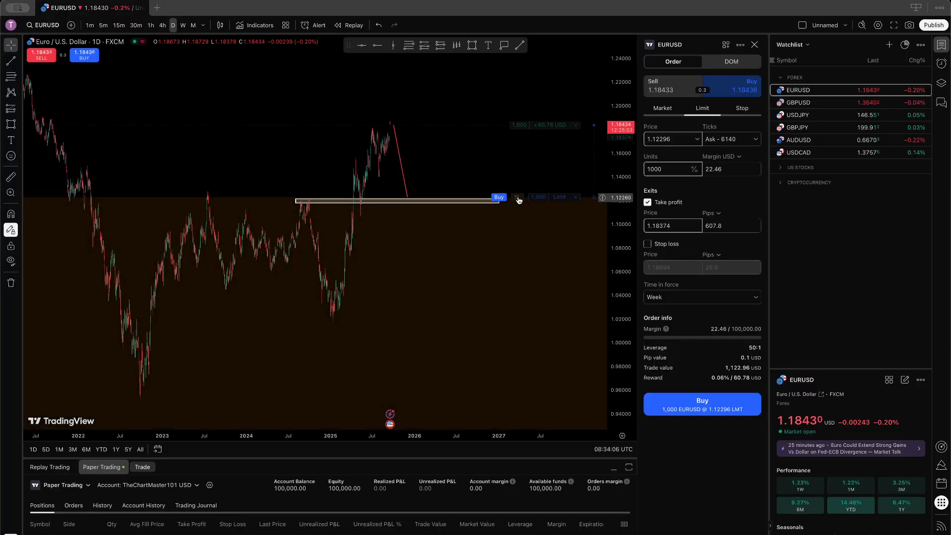
pyautogui.moveTo(519, 200); pyautogui.dragTo(533, 329)
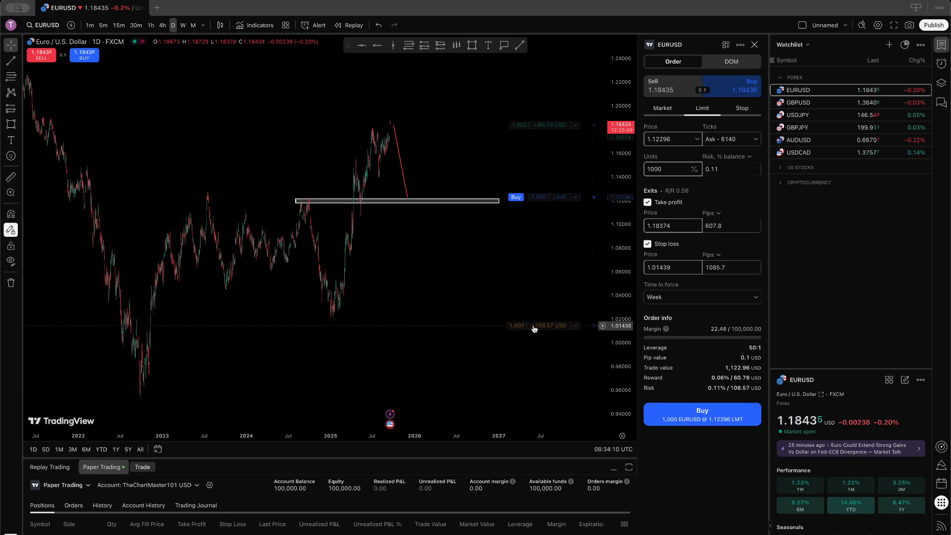
pyautogui.click(704, 418)
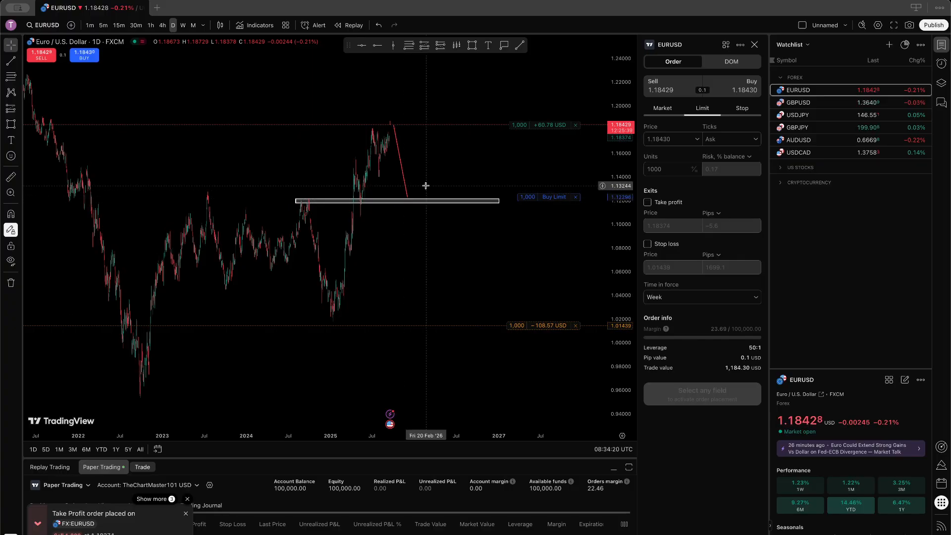
# Step: List the three pending EURUSD orders in the Orders tab, then restore the chart height
pyautogui.moveTo(445, 460); pyautogui.dragTo(445, 399)
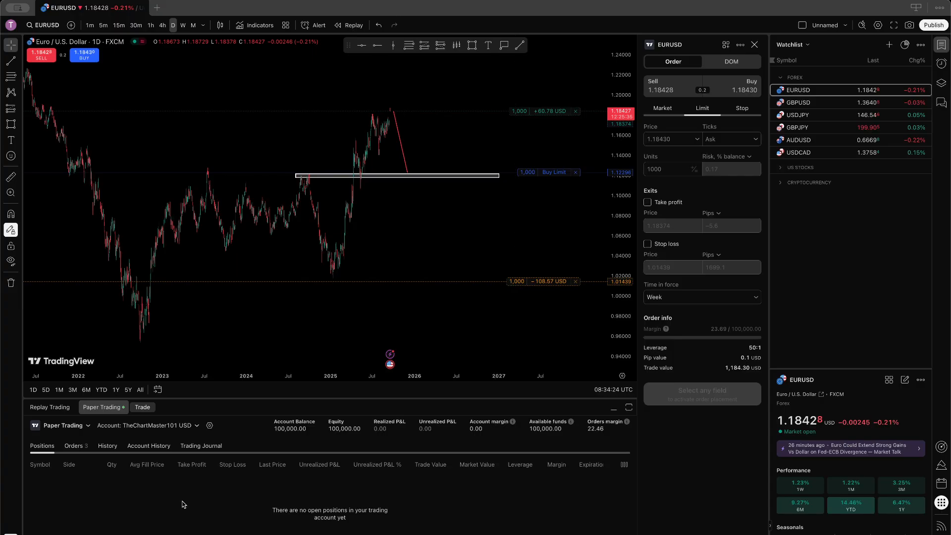
pyautogui.click(69, 446)
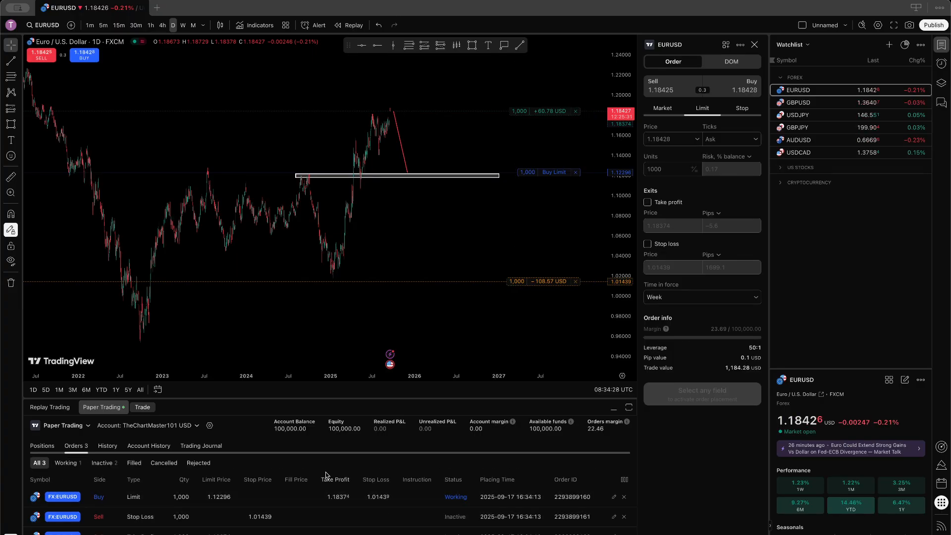
pyautogui.moveTo(382, 395); pyautogui.dragTo(391, 471)
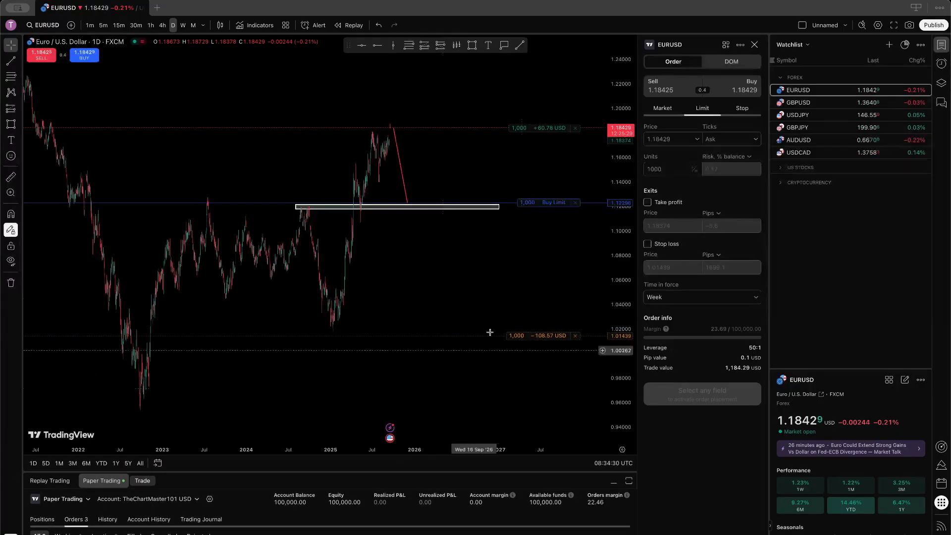
# Step: Cancel the 1.12296 buy limit and switch the ticket to a market sell
pyautogui.click(575, 203)
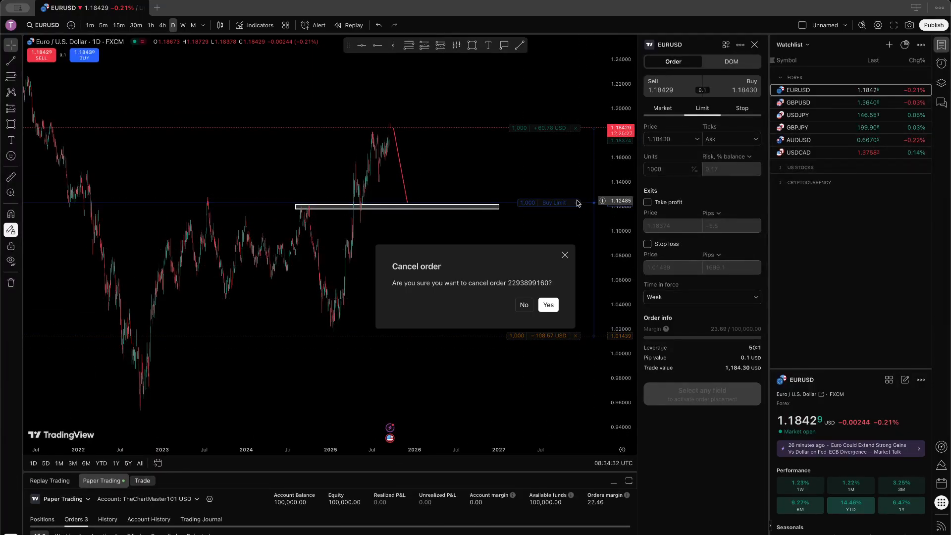
pyautogui.click(552, 302)
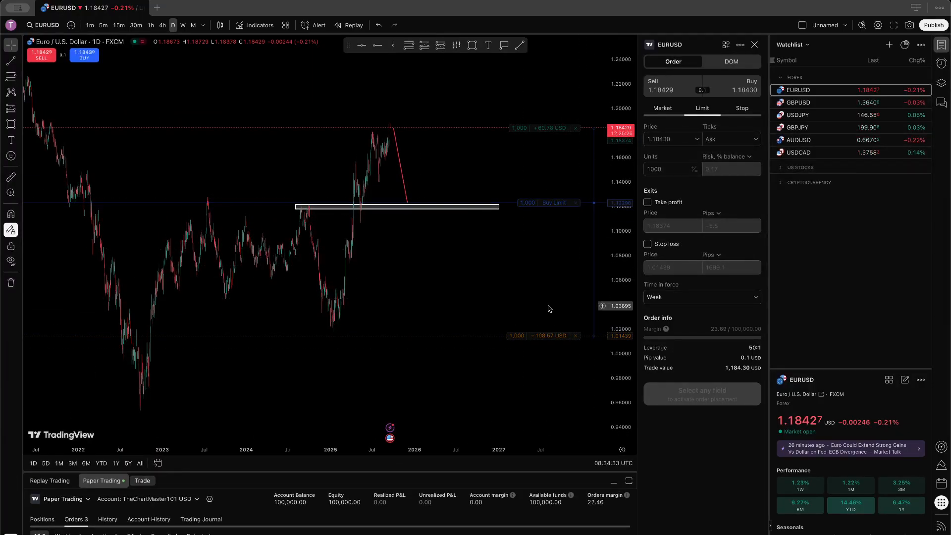
pyautogui.click(663, 110)
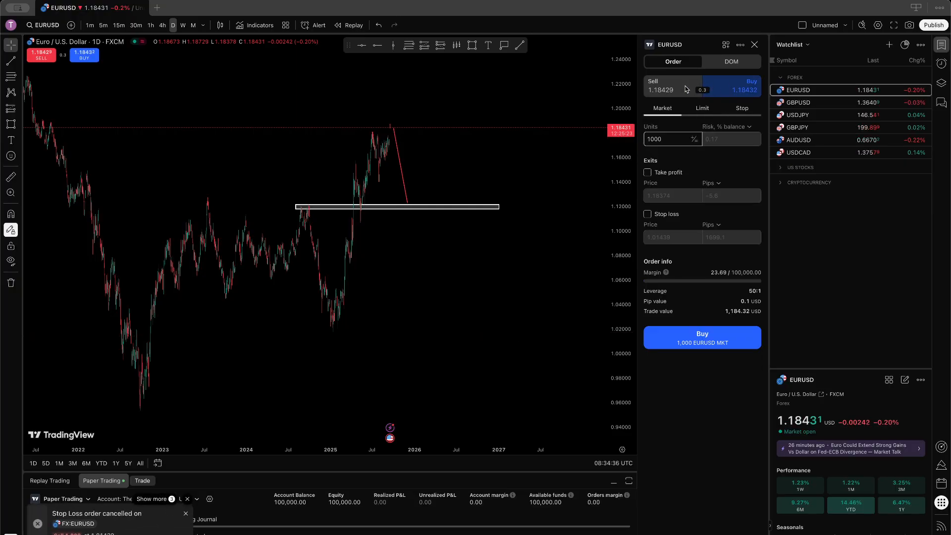
pyautogui.click(671, 90)
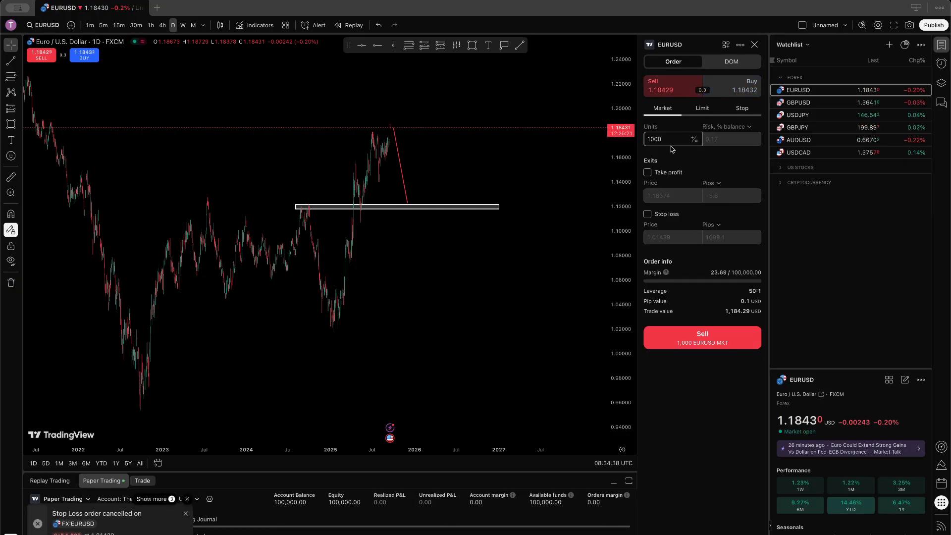
# Step: Sell 10,000 EURUSD units at market and view the open short in Positions
pyautogui.write('0')
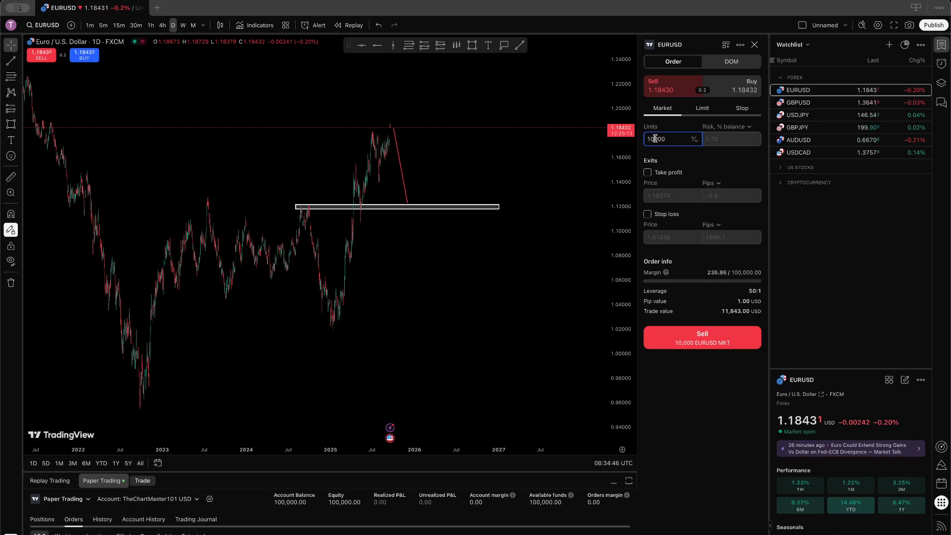
pyautogui.click(694, 337)
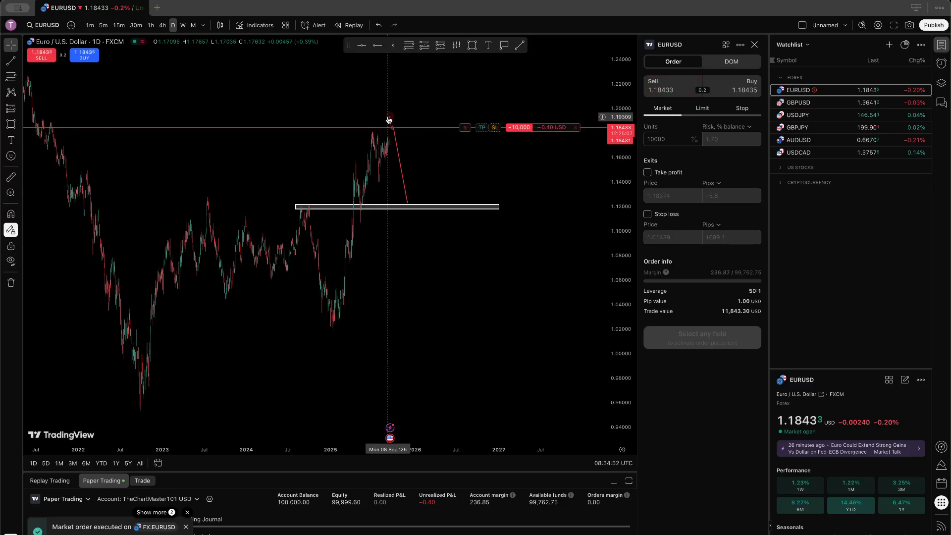
pyautogui.moveTo(395, 471); pyautogui.dragTo(415, 316)
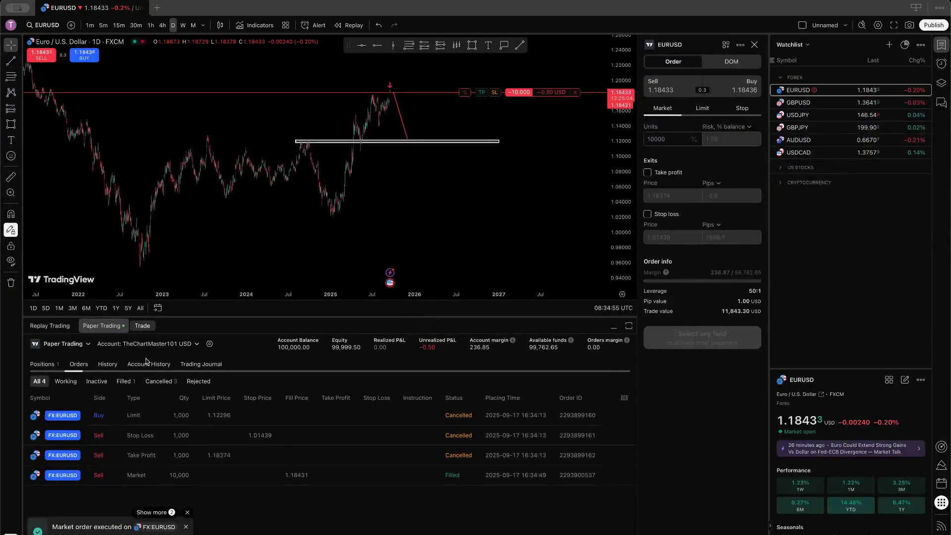
pyautogui.click(47, 365)
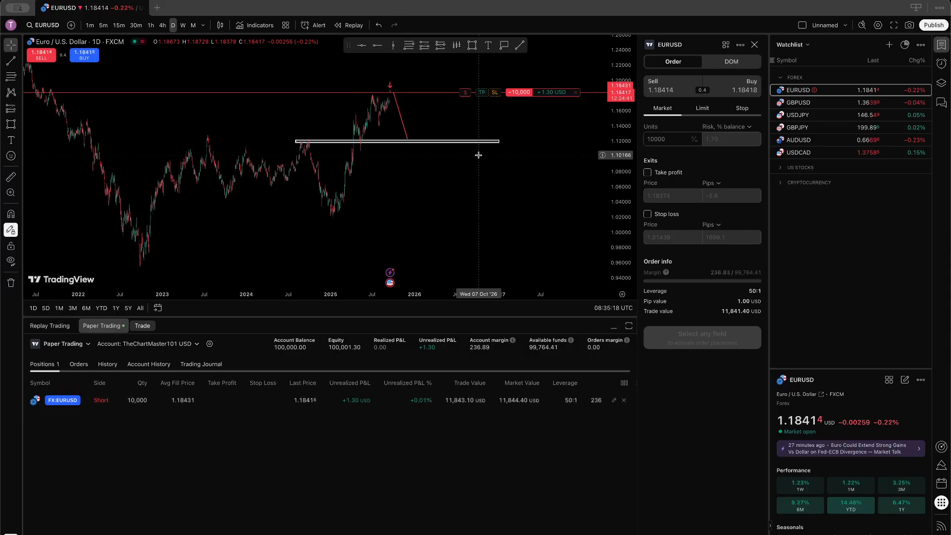
# Step: Collapse the trading panel and zoom the EURUSD chart showing the +1.30 USD short
pyautogui.click(615, 331)
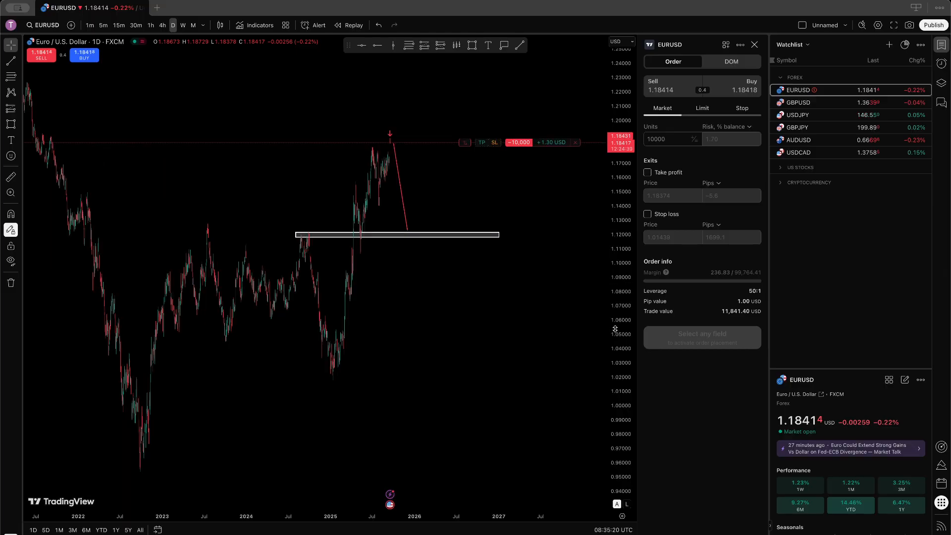
pyautogui.scroll(5, 447, 198)
pyautogui.hscroll(-3, 447, 197)
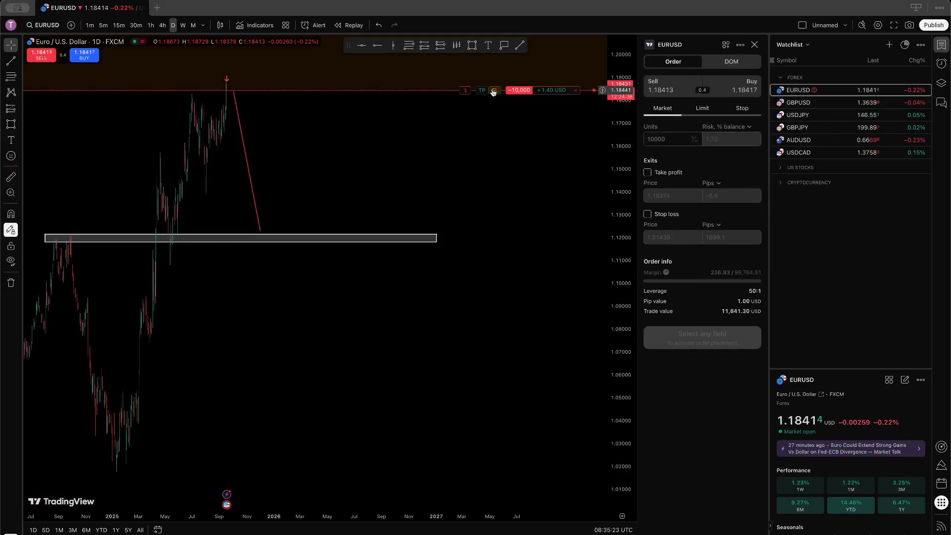
# Step: Drag the EURUSD short's stop loss up to about 1.19423 and bring the trading panel back up
pyautogui.moveTo(494, 92); pyautogui.dragTo(507, 238)
pyautogui.scroll(-5, 441, 263)
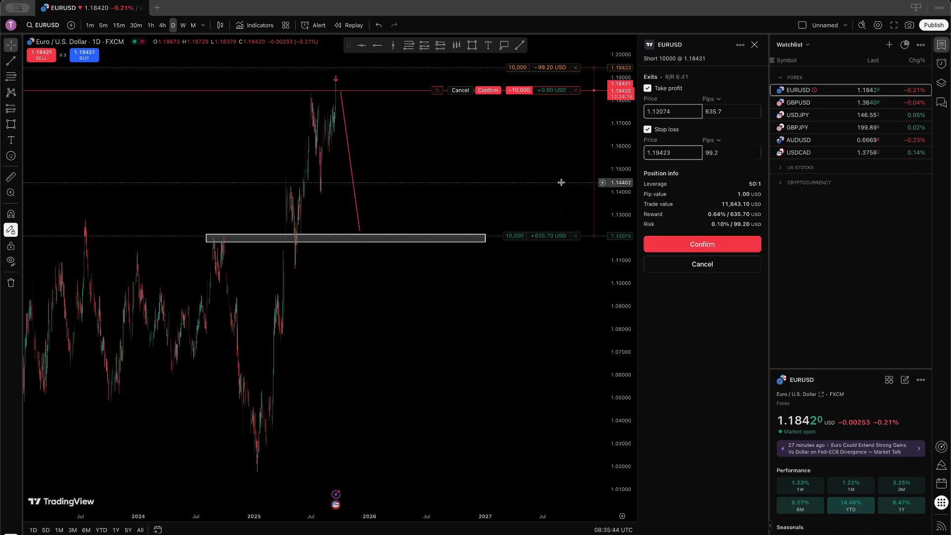
pyautogui.scroll(-5, 286, 143)
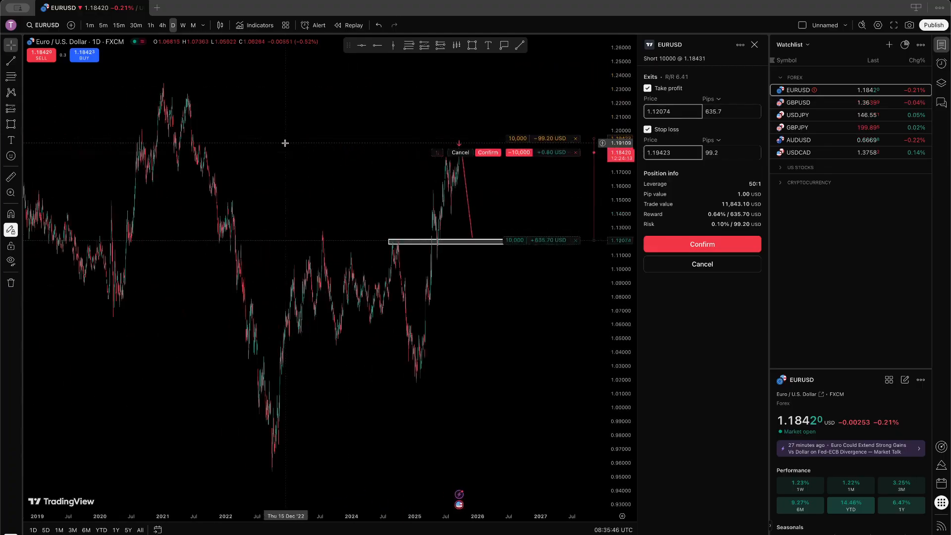
pyautogui.scroll(-2, 285, 144)
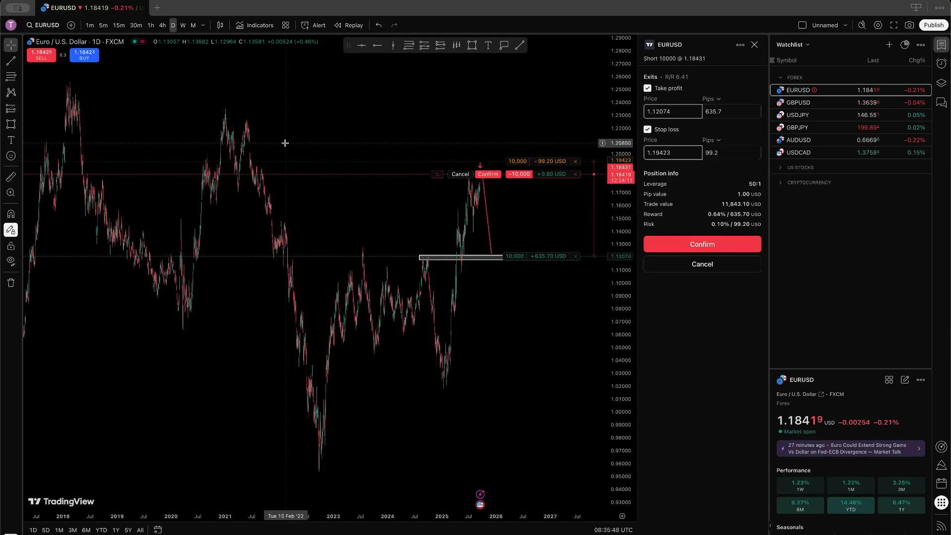
pyautogui.scroll(7, 285, 143)
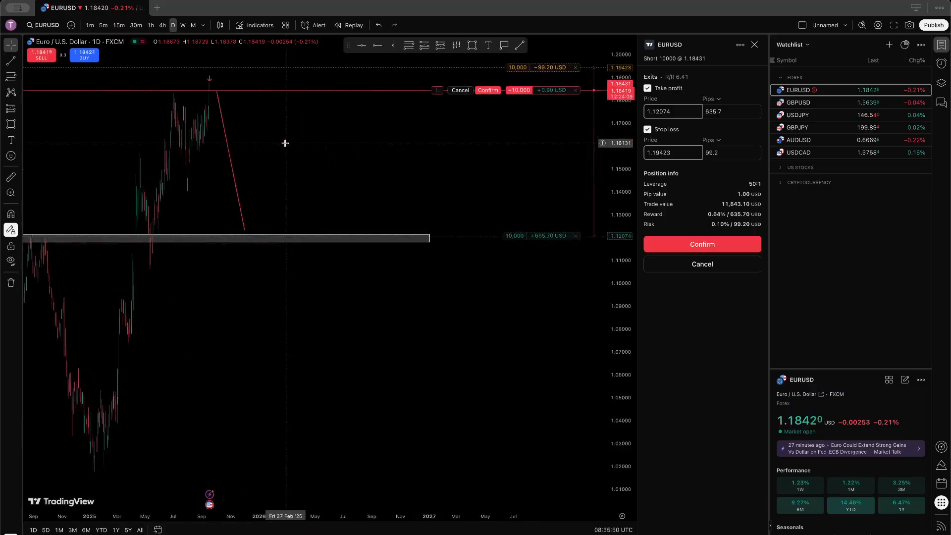
pyautogui.hscroll(-2, 285, 143)
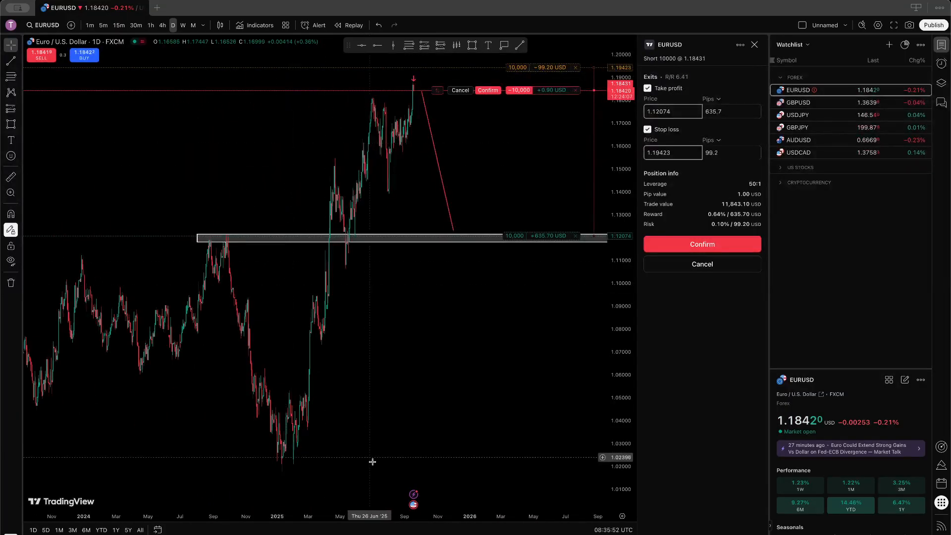
pyautogui.moveTo(380, 534); pyautogui.dragTo(380, 386)
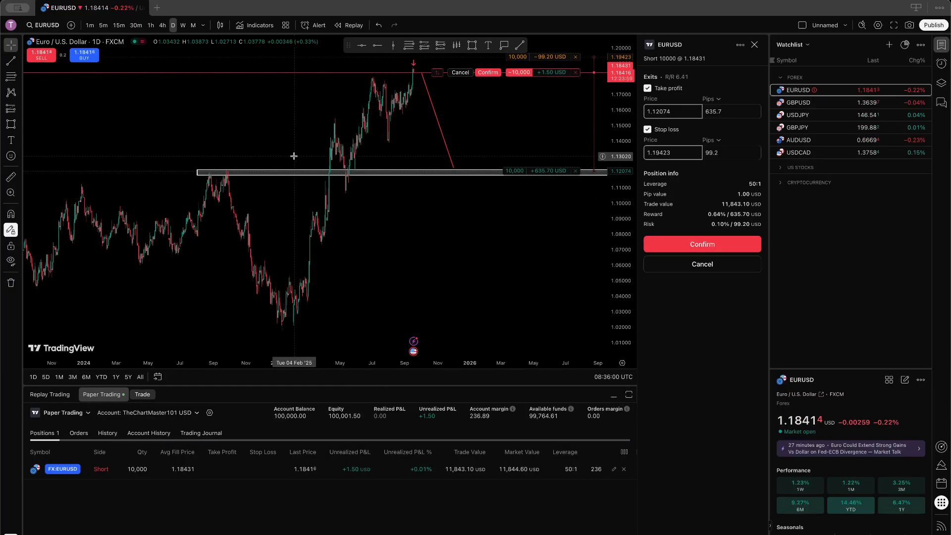
# Step: Switch the chart to TSLA from the US stocks group in the watchlist
pyautogui.click(781, 168)
pyautogui.click(794, 180)
pyautogui.scroll(5, 424, 216)
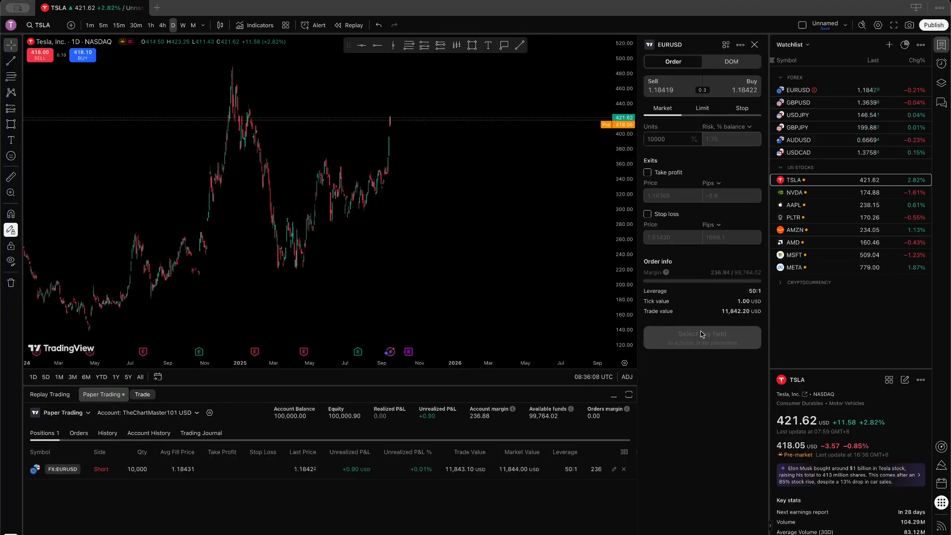
# Step: Sell another 10,000 EURUSD units at market, bringing the short to 20,000
pyautogui.click(665, 84)
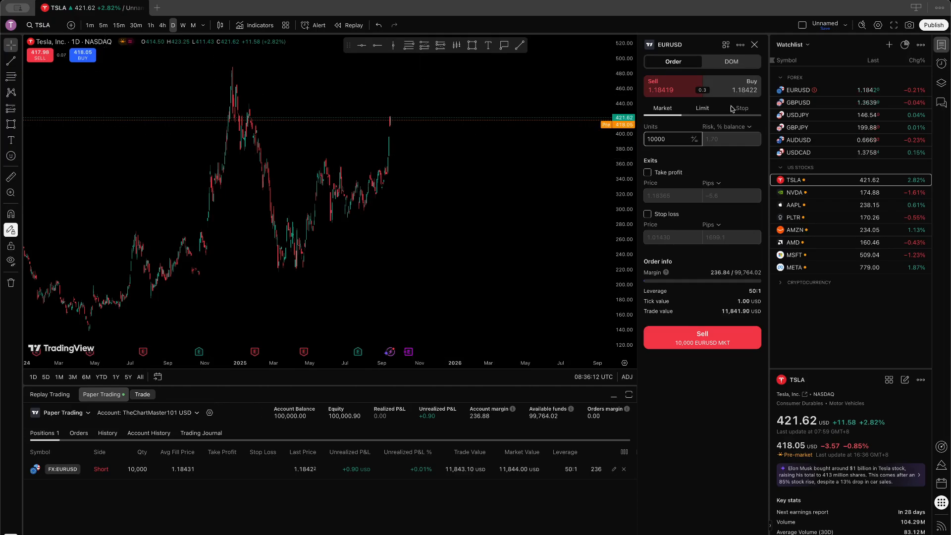
pyautogui.click(674, 142)
pyautogui.press('BackSpace')
pyautogui.press('BackSpace')
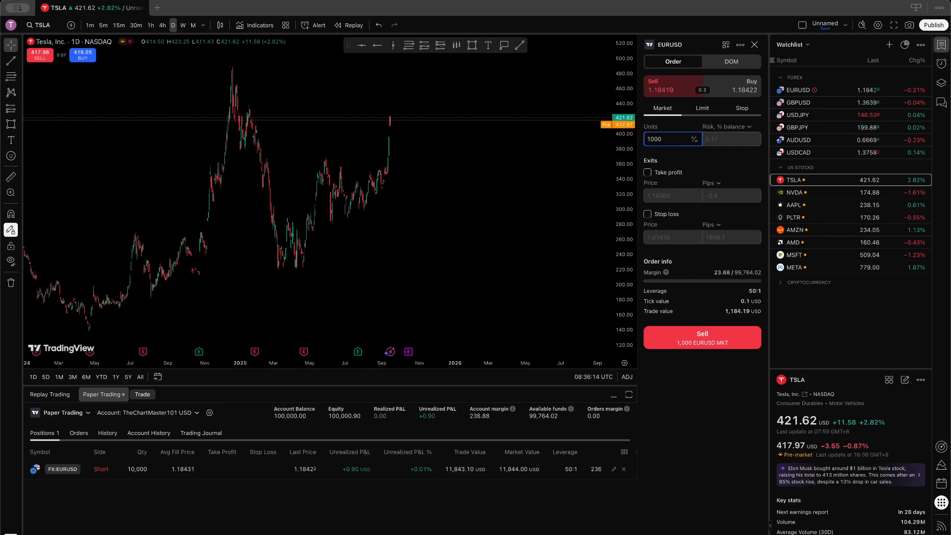
pyautogui.write('0000')
pyautogui.click(709, 345)
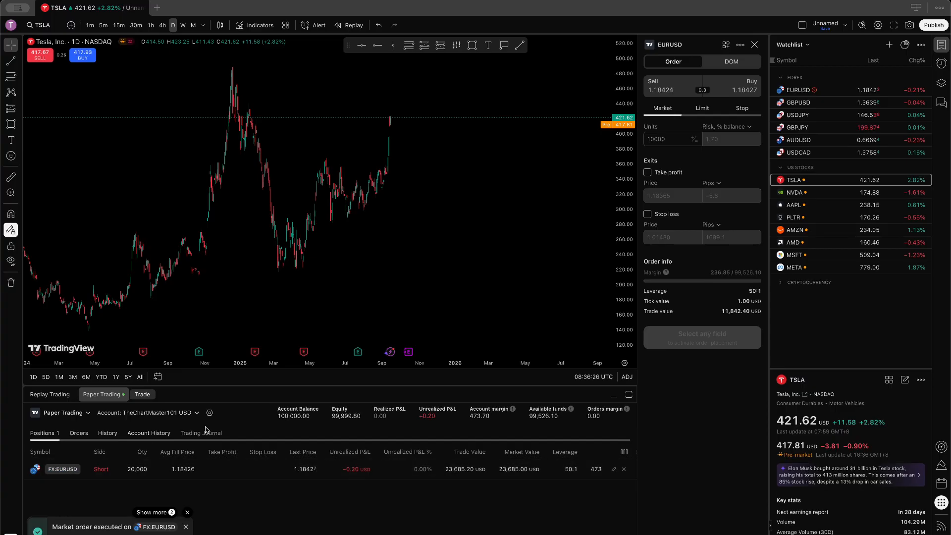
# Step: Submit a 1,000-share TSLA market sell, which is rejected as outside the trading session
pyautogui.click(38, 58)
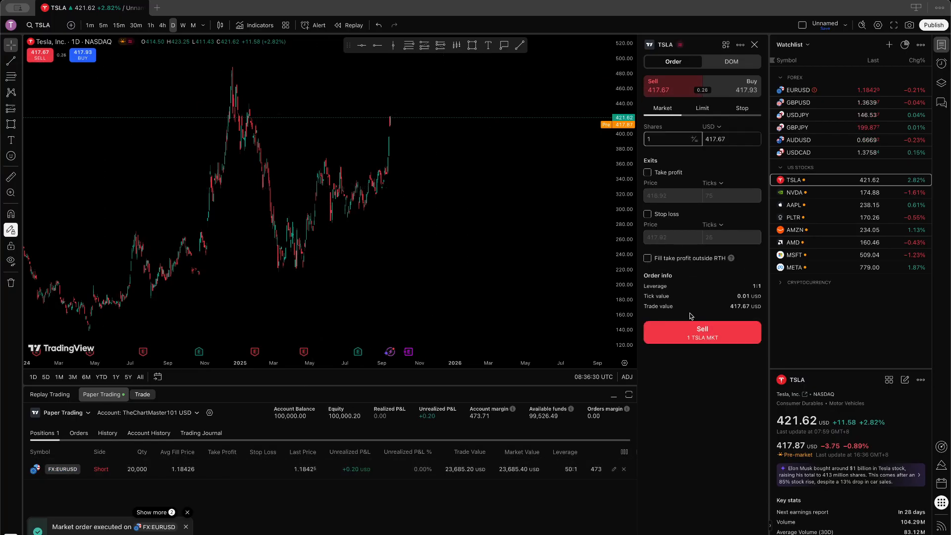
pyautogui.click(661, 138)
pyautogui.write('00')
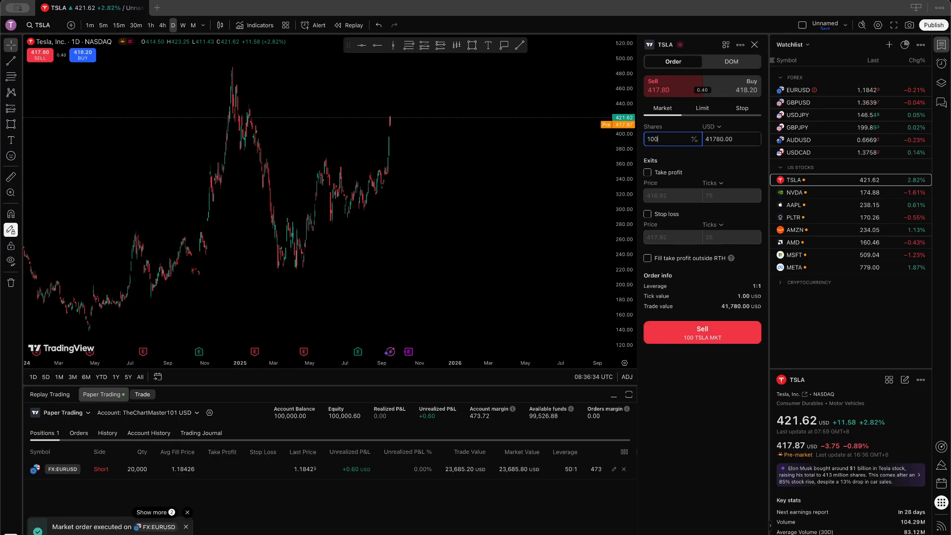
pyautogui.write('0')
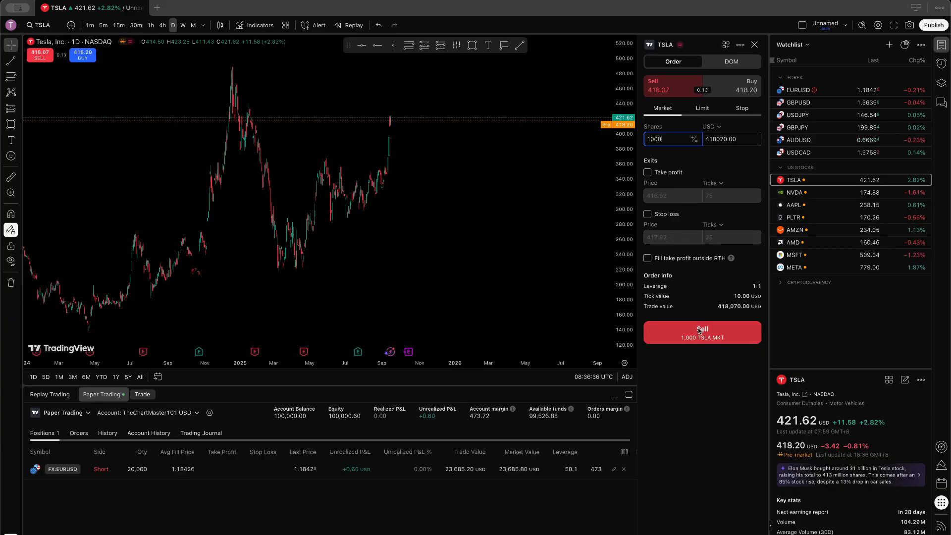
pyautogui.click(701, 336)
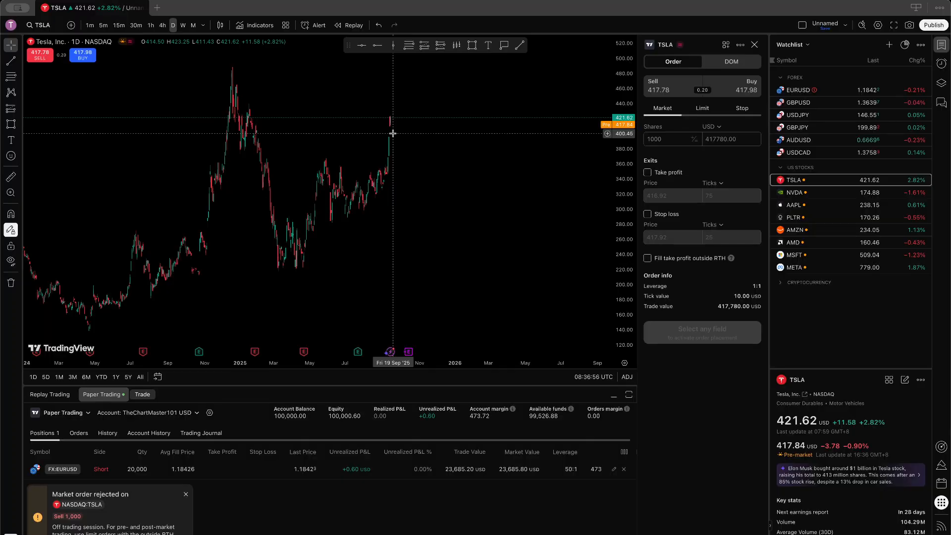
# Step: Place a 1,000-share TSLA sell limit at 417.82 and view it in the Orders tab
pyautogui.click(704, 110)
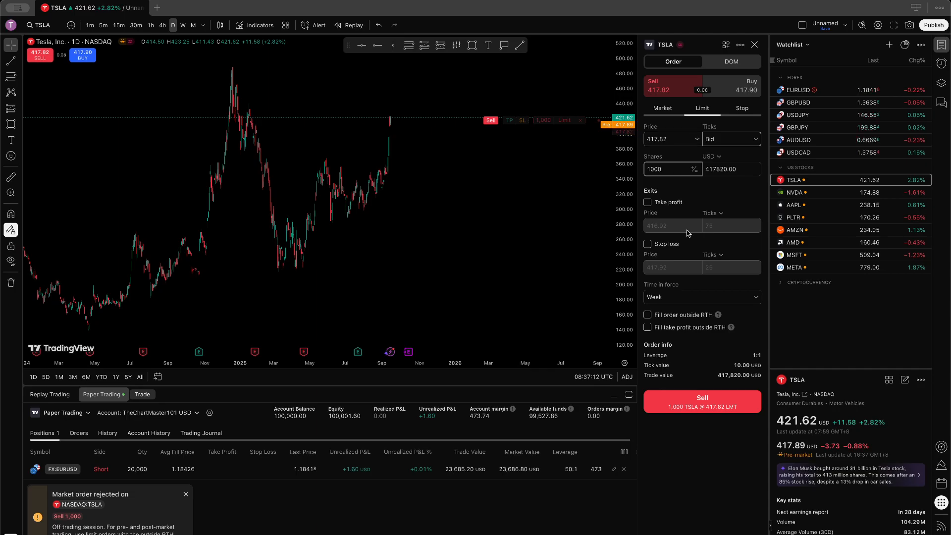
pyautogui.click(713, 404)
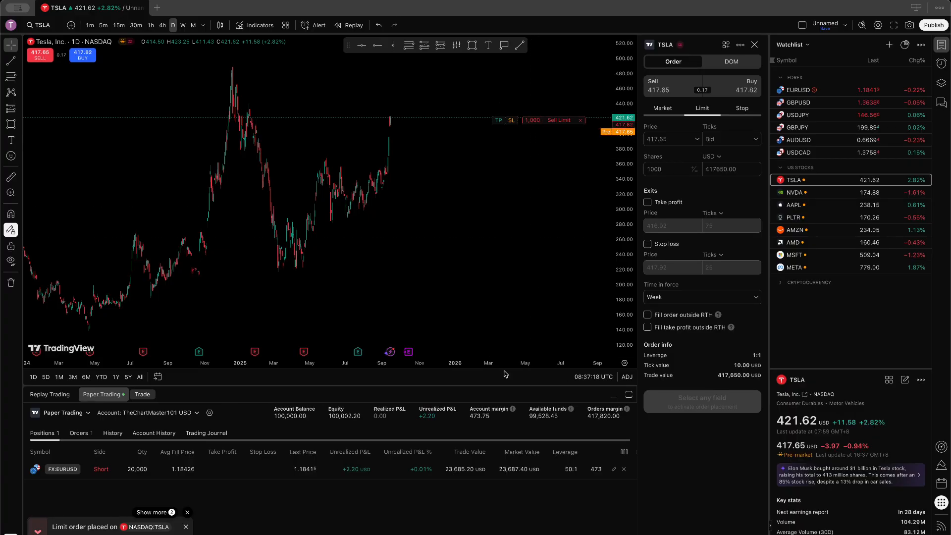
pyautogui.click(78, 433)
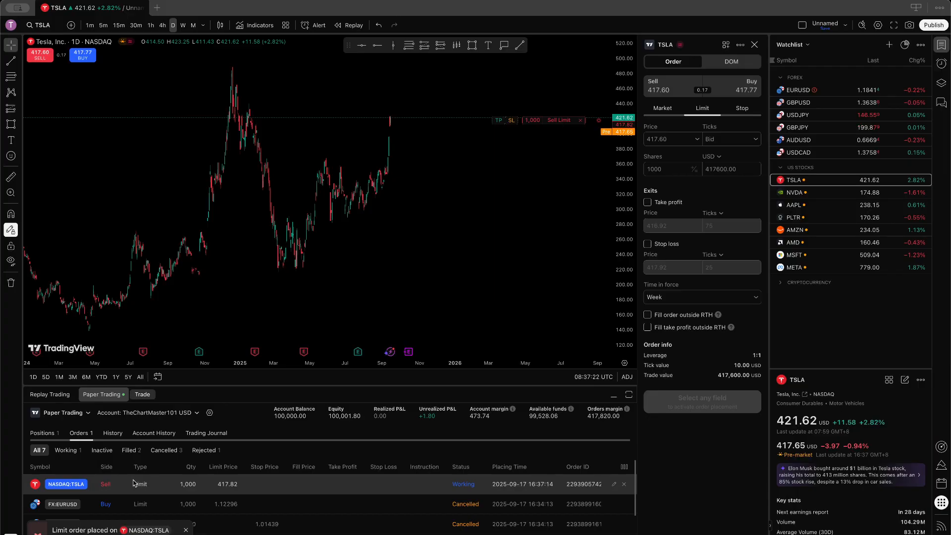
# Step: Switch the chart to BTCUSDT from the crypto watchlist on 15-minute candles
pyautogui.click(781, 282)
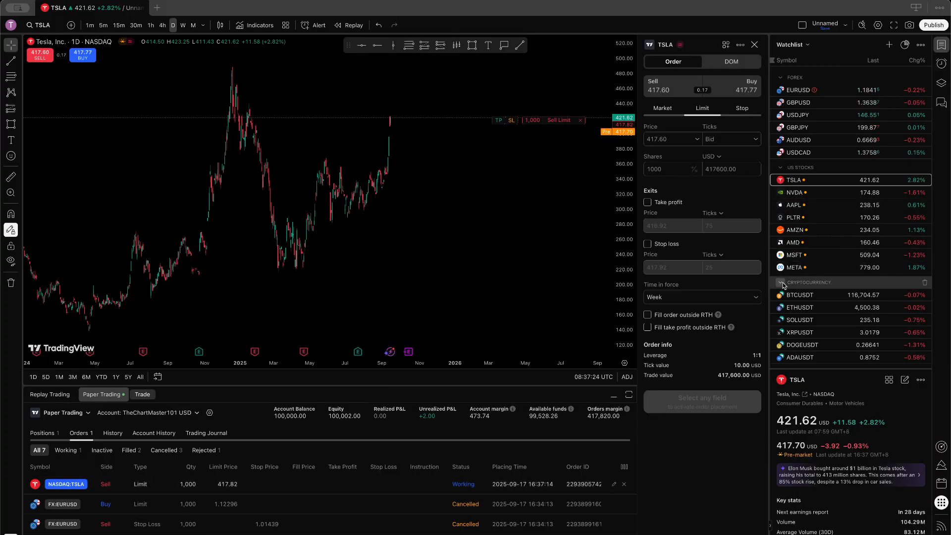
pyautogui.click(799, 294)
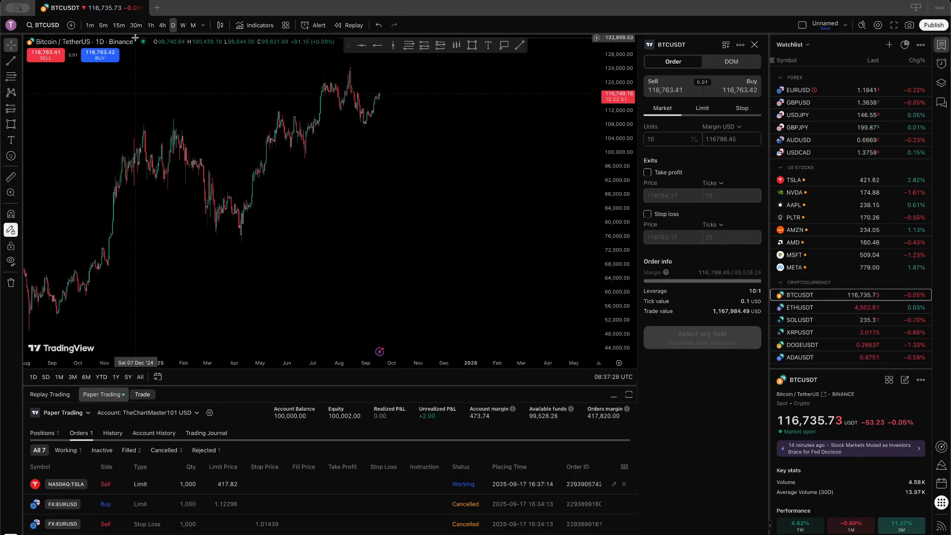
pyautogui.click(119, 25)
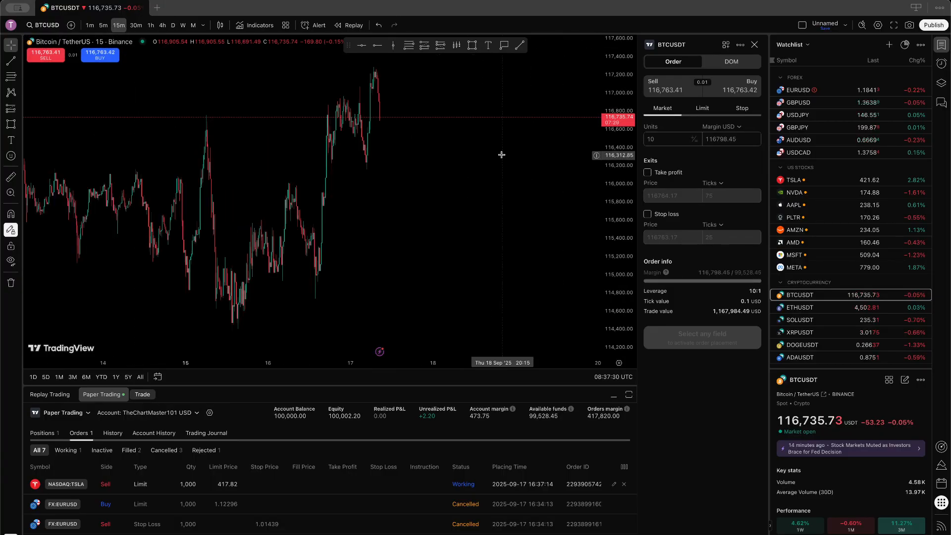
pyautogui.scroll(-8, 507, 157)
# Step: Try selling 10 BTCUSDT at market and dismiss the insufficient-funds rejection
pyautogui.click(663, 90)
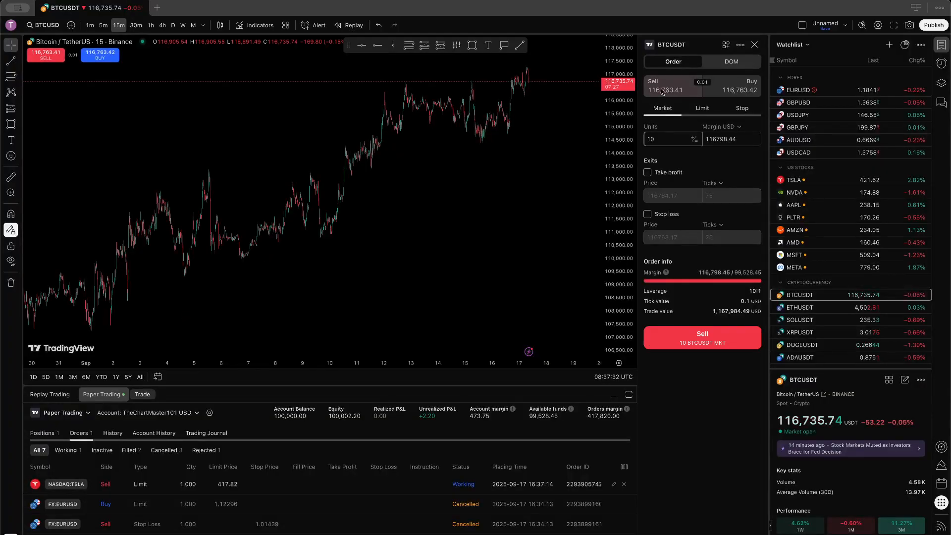
pyautogui.click(671, 139)
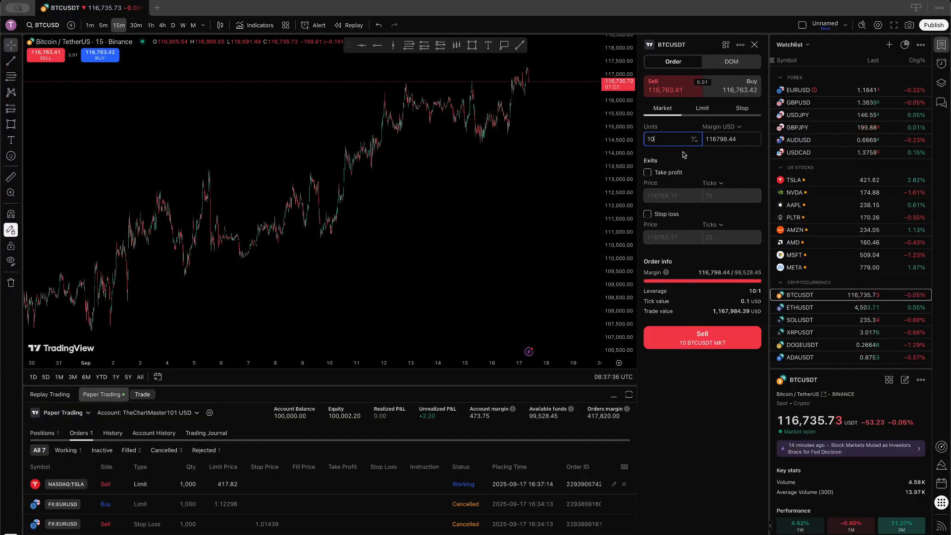
pyautogui.click(711, 345)
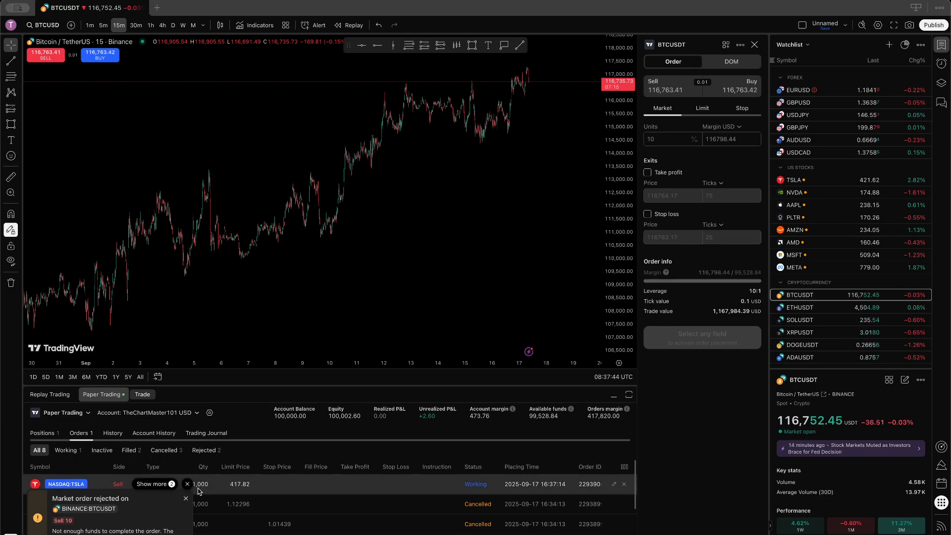
pyautogui.click(185, 499)
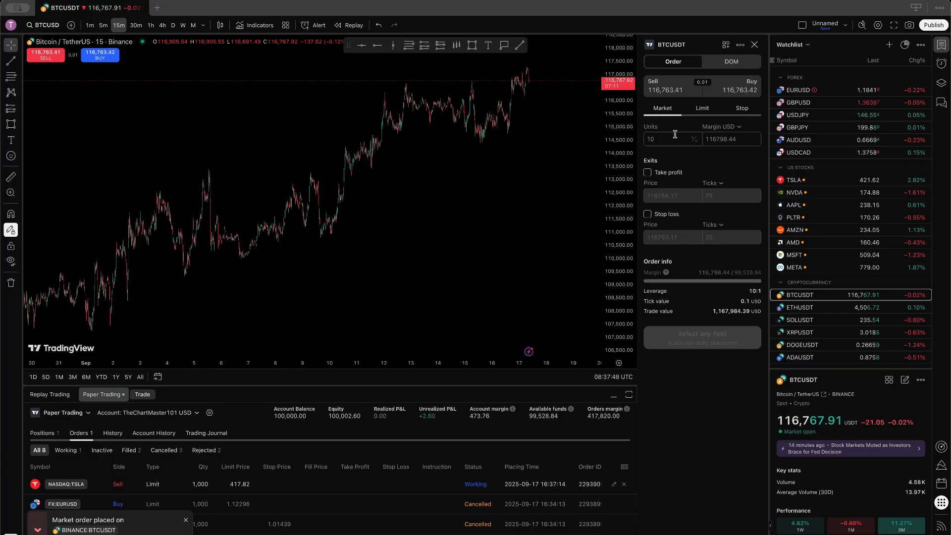
# Step: Reduce the quantity to 1 unit and sell BTCUSDT at market
pyautogui.click(661, 141)
pyautogui.press('BackSpace')
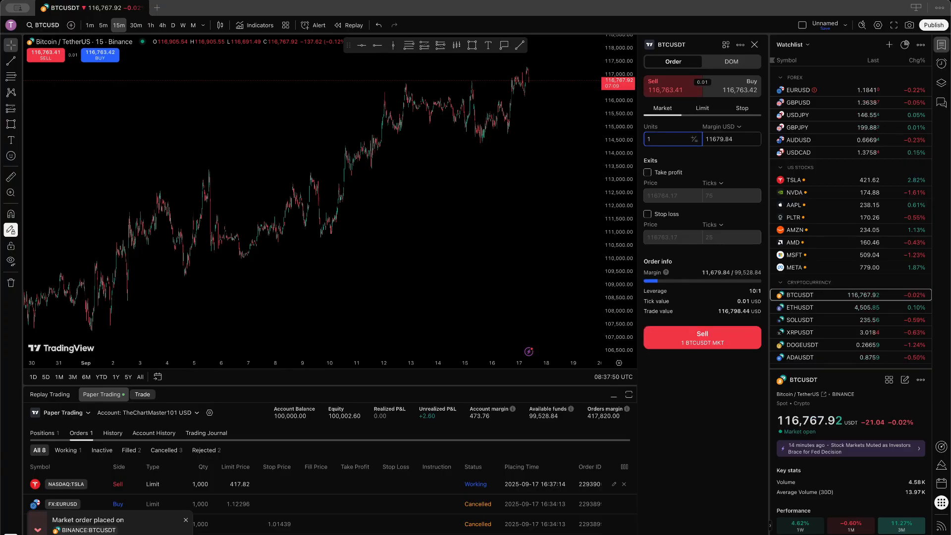
pyautogui.click(704, 333)
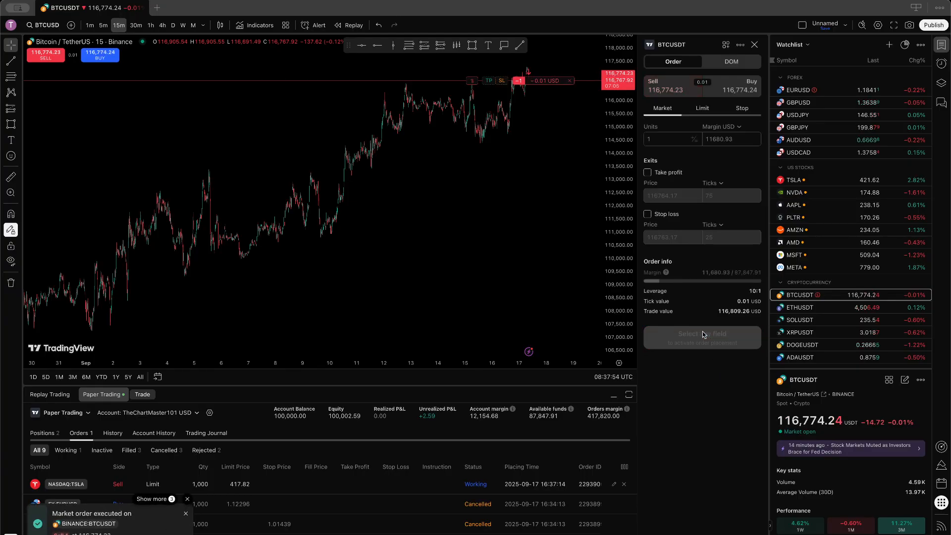
# Step: Return the chart to daily candles, enlarge the trading panel, and open the Paper Trading account menu
pyautogui.scroll(5, 498, 175)
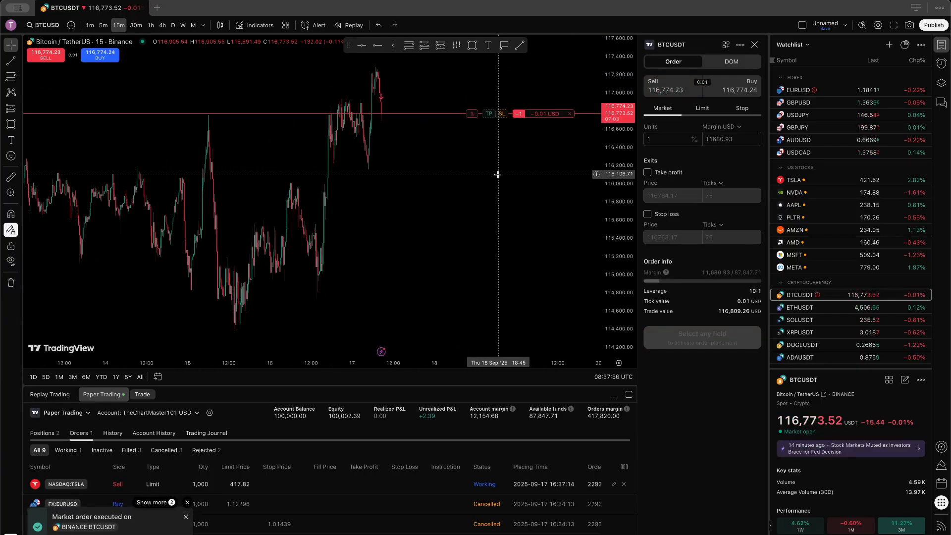
pyautogui.click(173, 25)
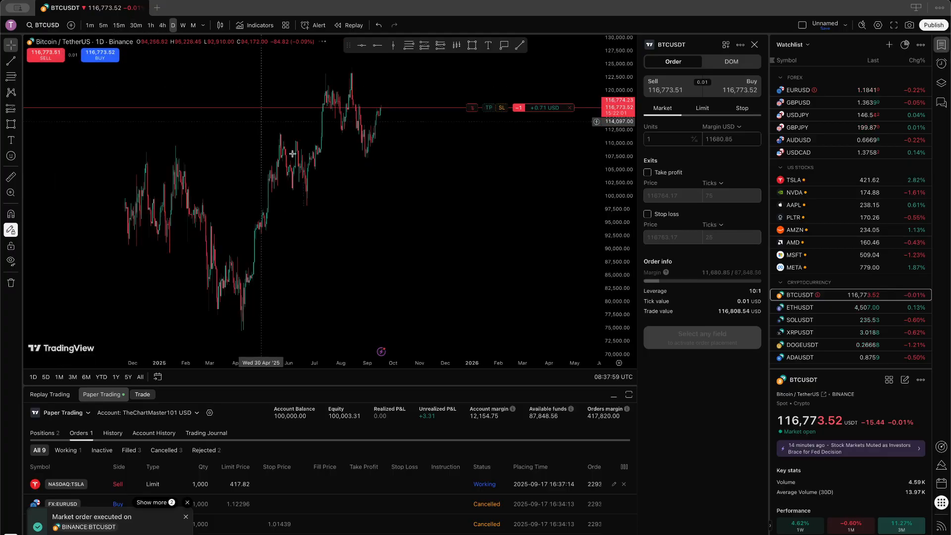
pyautogui.scroll(-10, 272, 134)
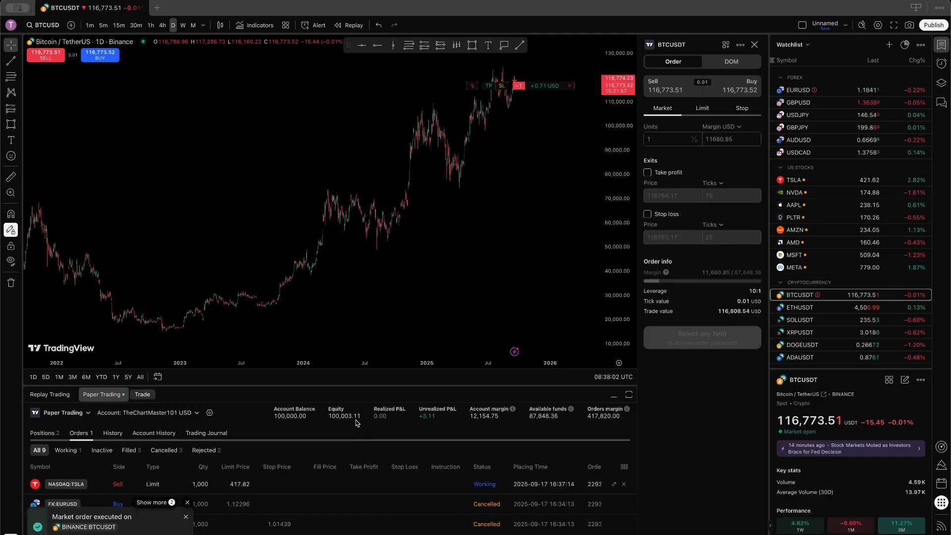
pyautogui.moveTo(344, 387); pyautogui.dragTo(179, 342)
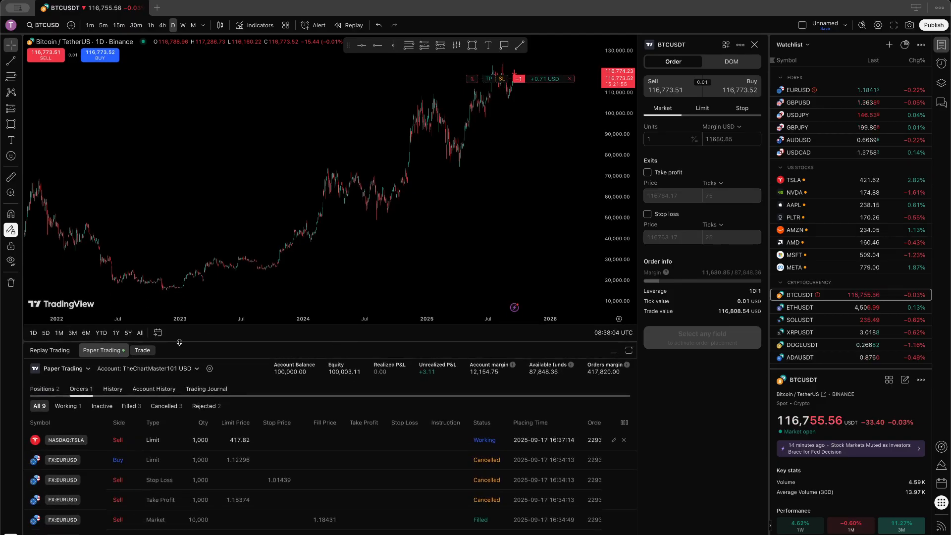
pyautogui.click(69, 370)
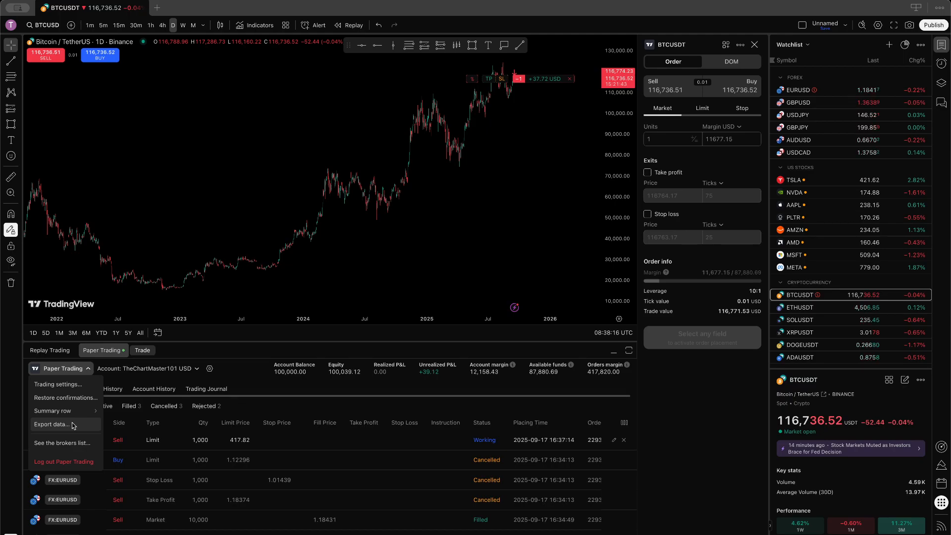
# Step: Open the data export with Positions selected as the tab, then cancel without saving
pyautogui.click(74, 426)
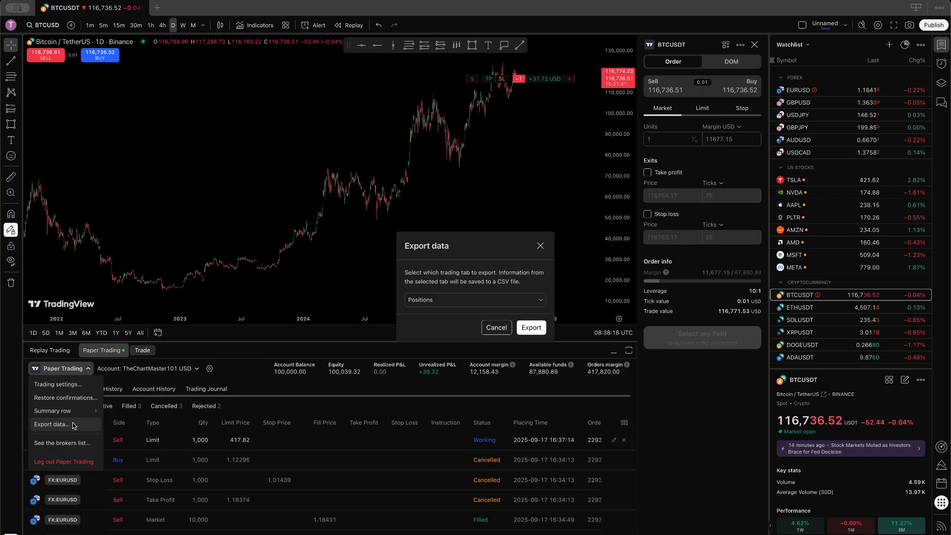
pyautogui.click(459, 300)
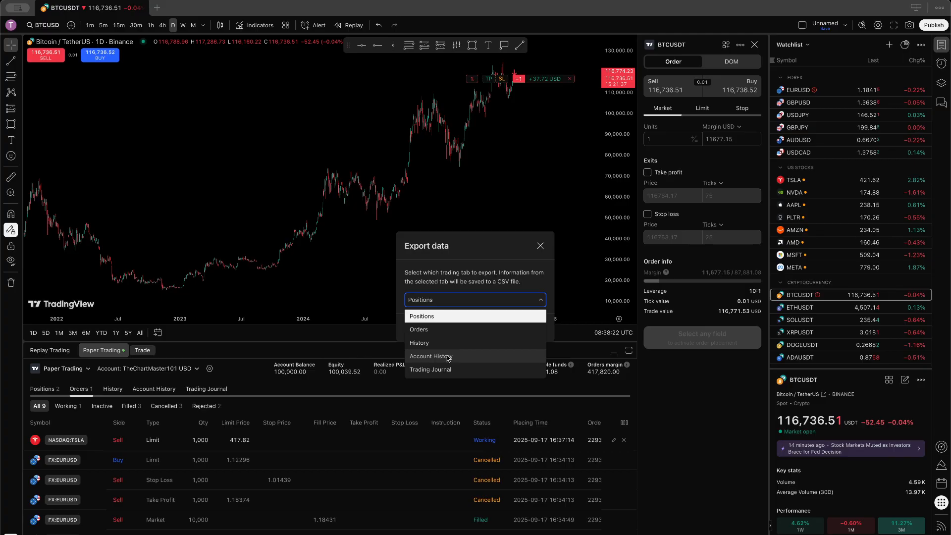
pyautogui.click(536, 268)
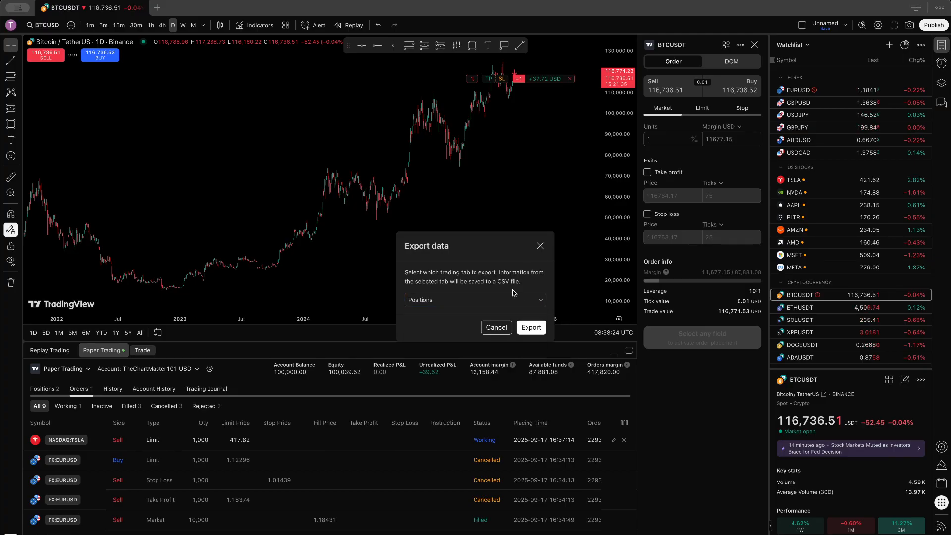
pyautogui.click(541, 246)
# Step: Look at the trading settings, close them unchanged, and show the list of paper trading accounts
pyautogui.click(83, 371)
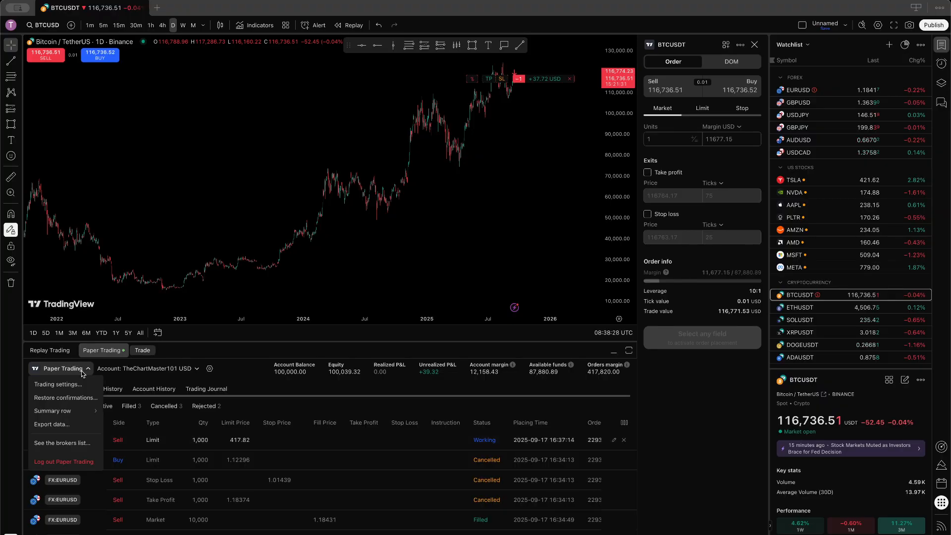
pyautogui.moveTo(89, 410)
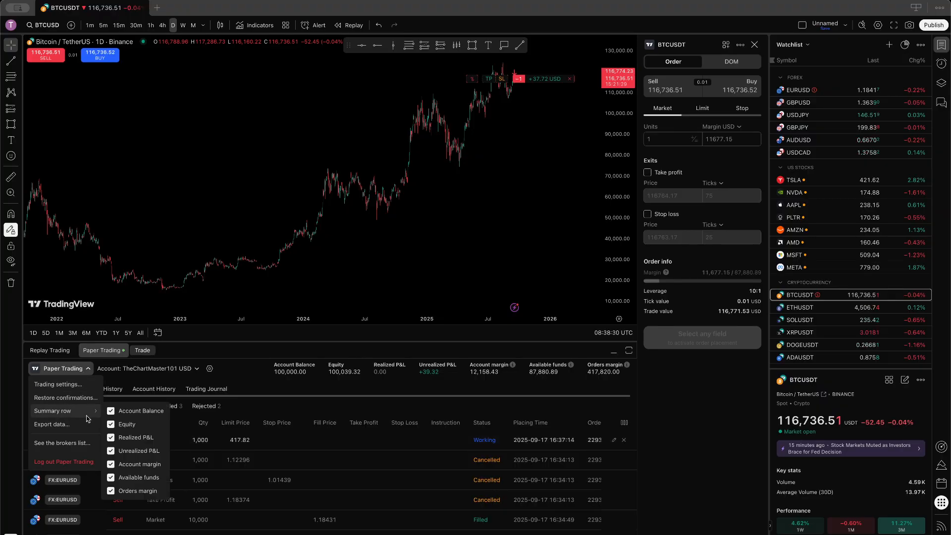
pyautogui.click(77, 386)
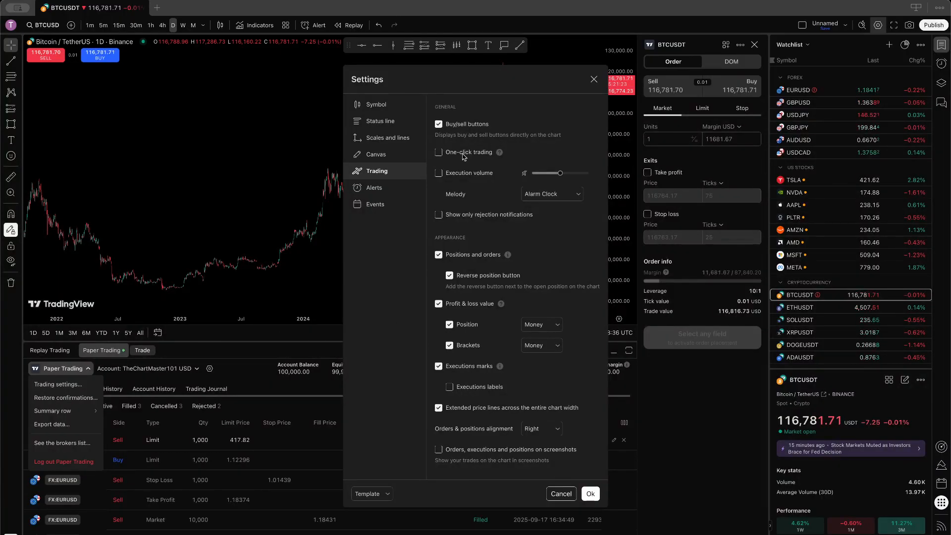
pyautogui.click(563, 494)
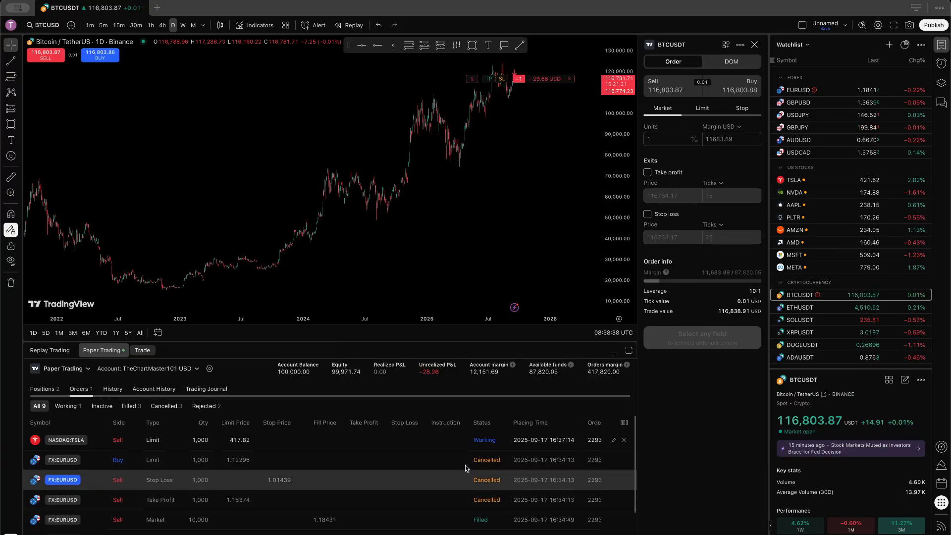
pyautogui.click(147, 369)
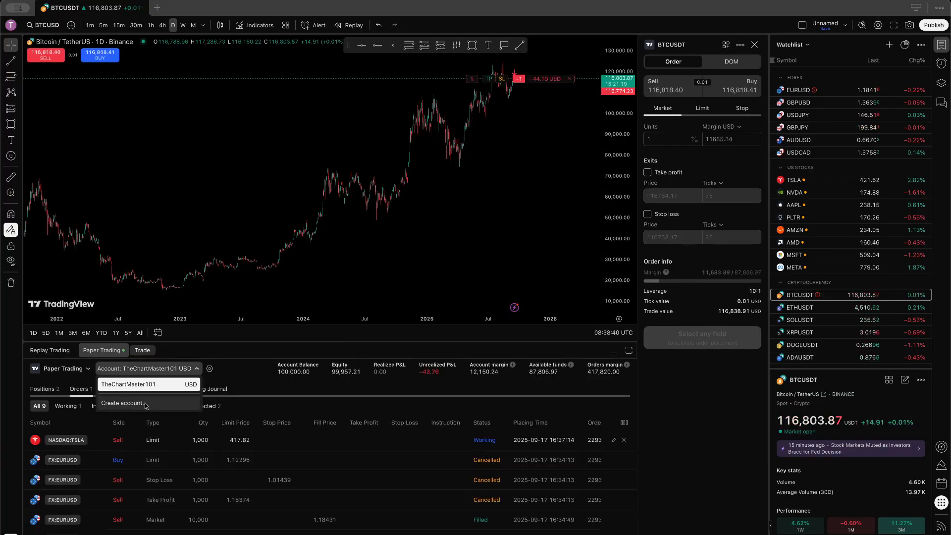
# Step: Keep 50:1 leverage for other assets, then reset the paper account to 100,000 USD
pyautogui.click(264, 380)
pyautogui.click(210, 369)
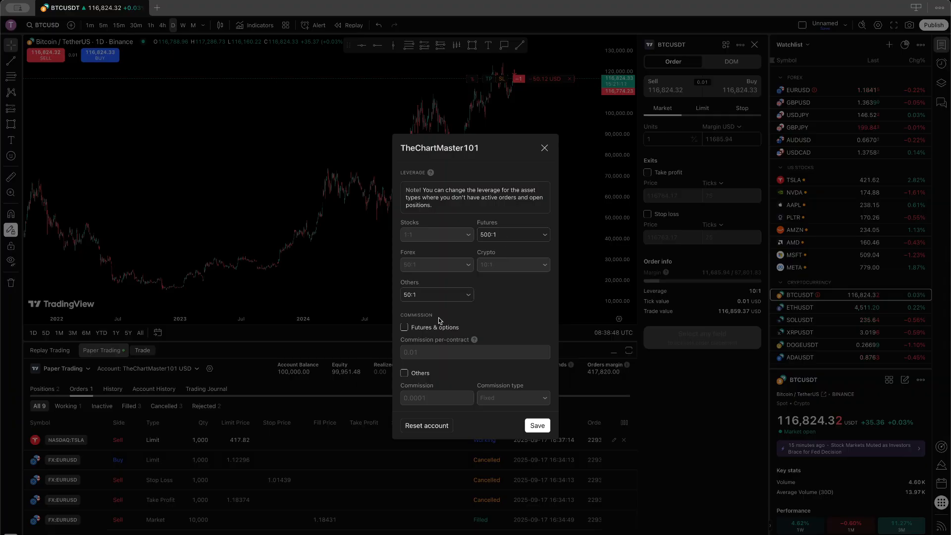
pyautogui.click(415, 297)
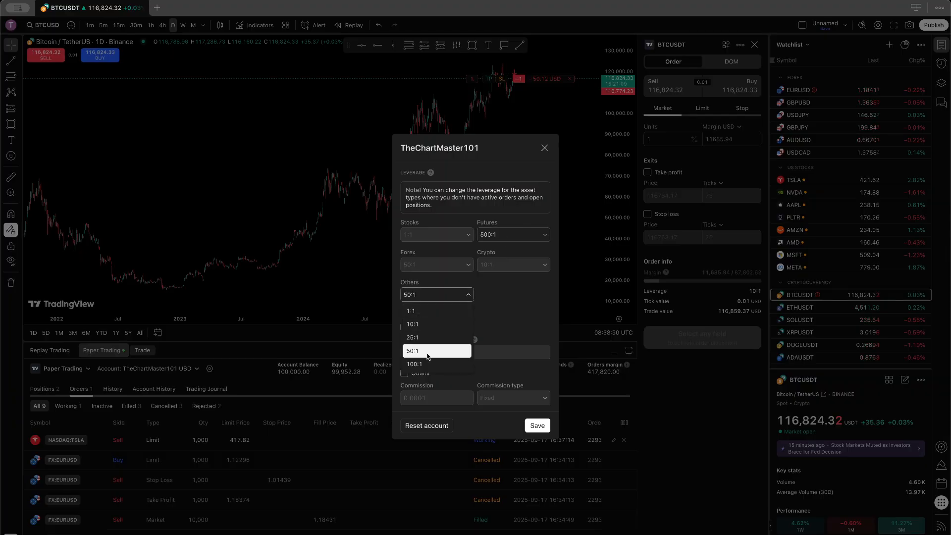
pyautogui.click(505, 281)
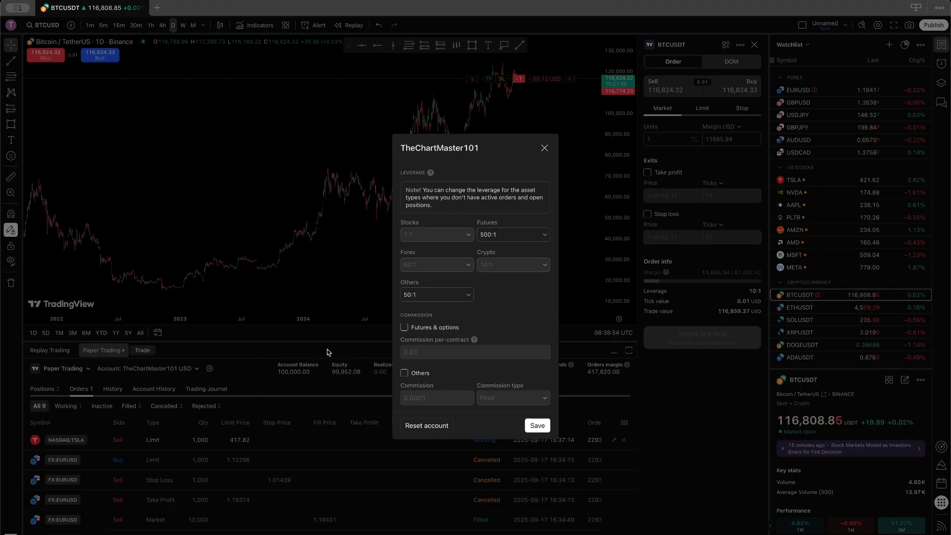
pyautogui.click(425, 427)
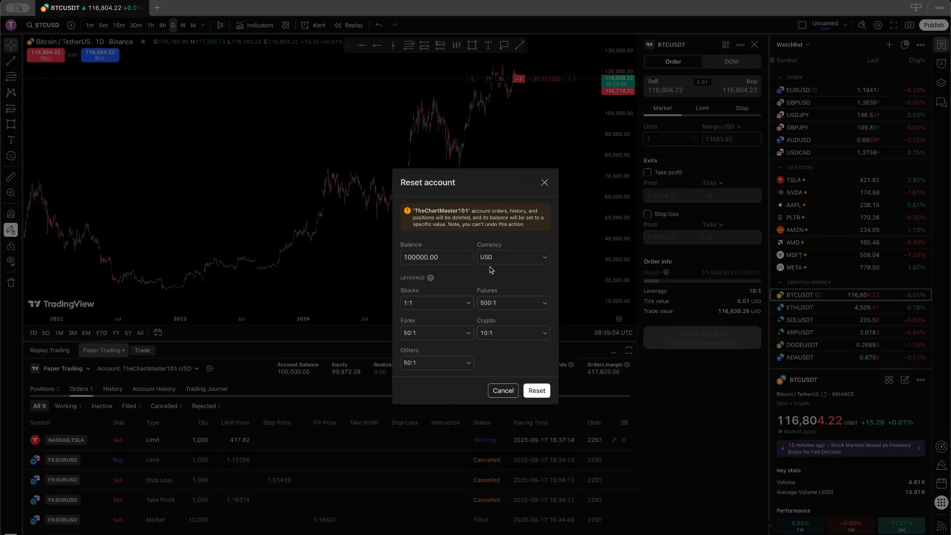
pyautogui.click(537, 391)
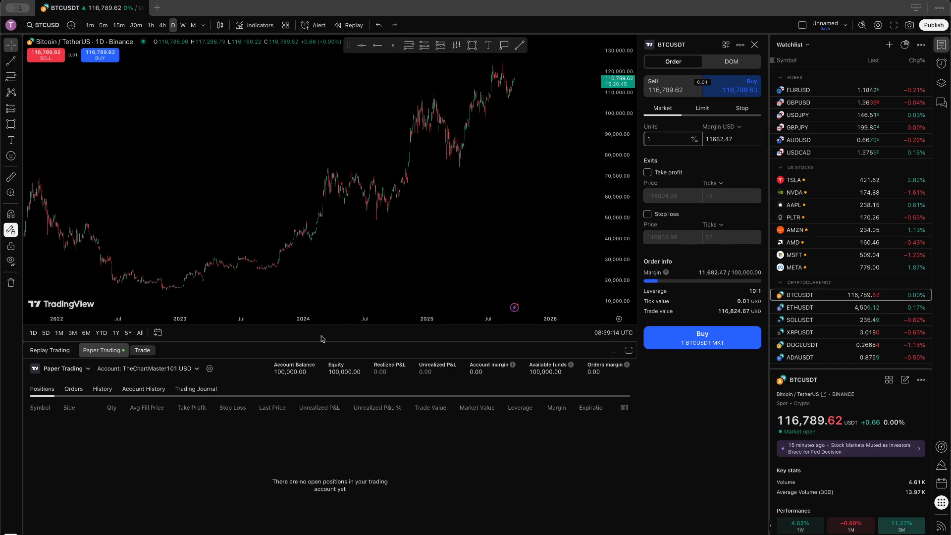
# Step: Shrink the trading panel and zoom out the BTCUSD daily chart back to 2019
pyautogui.moveTo(315, 342); pyautogui.dragTo(355, 401)
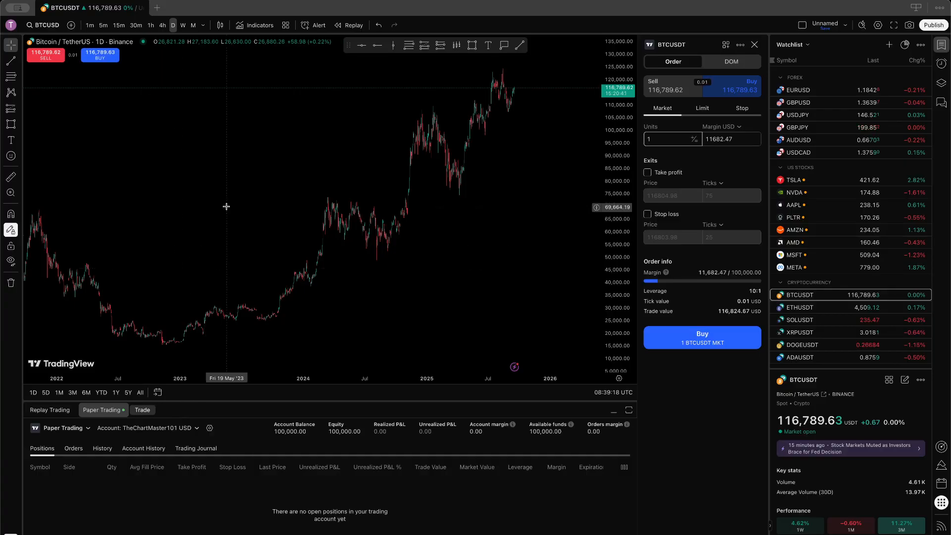
pyautogui.scroll(-5, 226, 206)
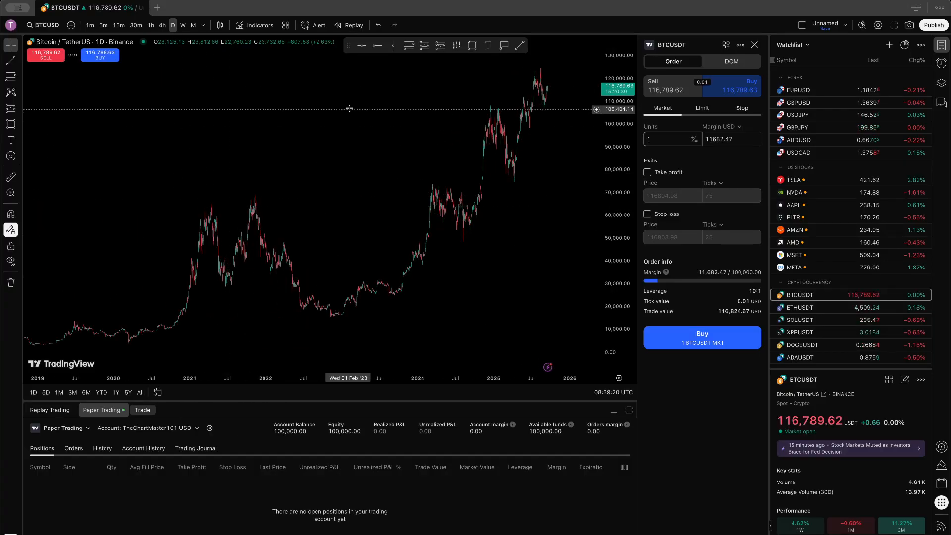